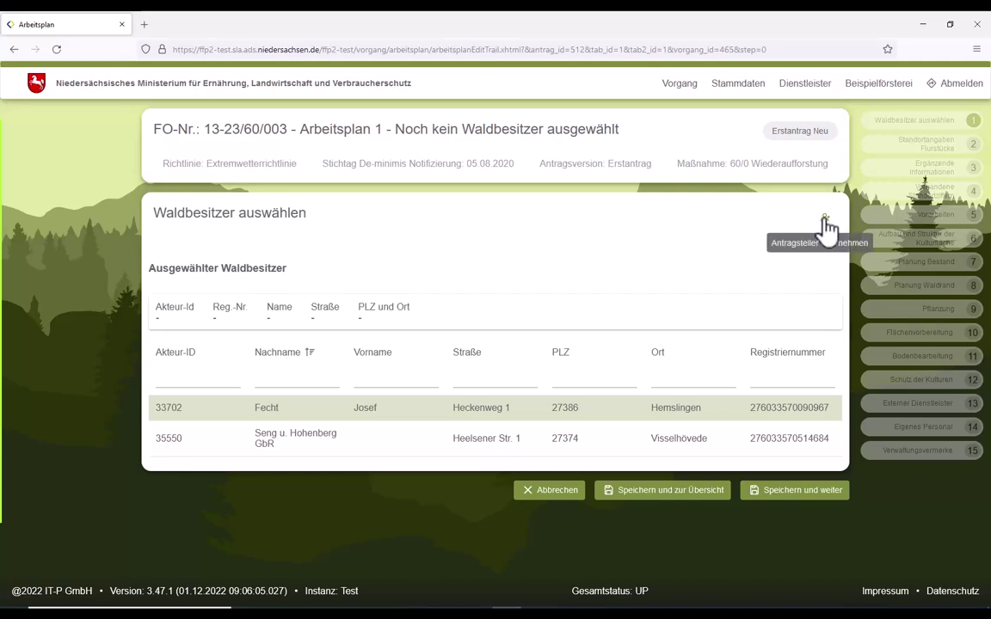
Adopt the applicant as the work plan's forest owner and save to continue to the parcel details
left_click(824, 220)
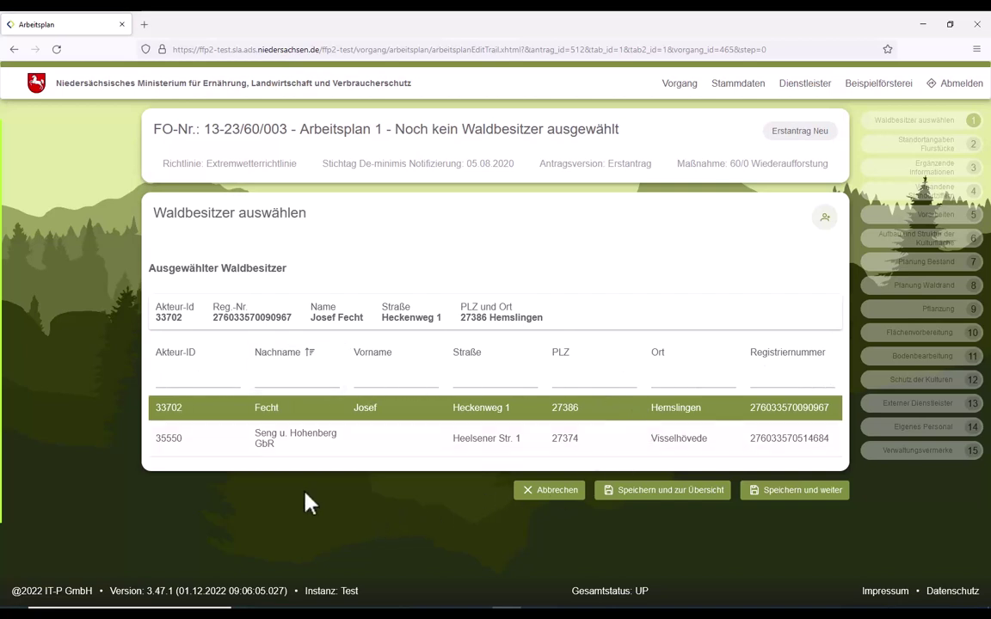
left_click(805, 490)
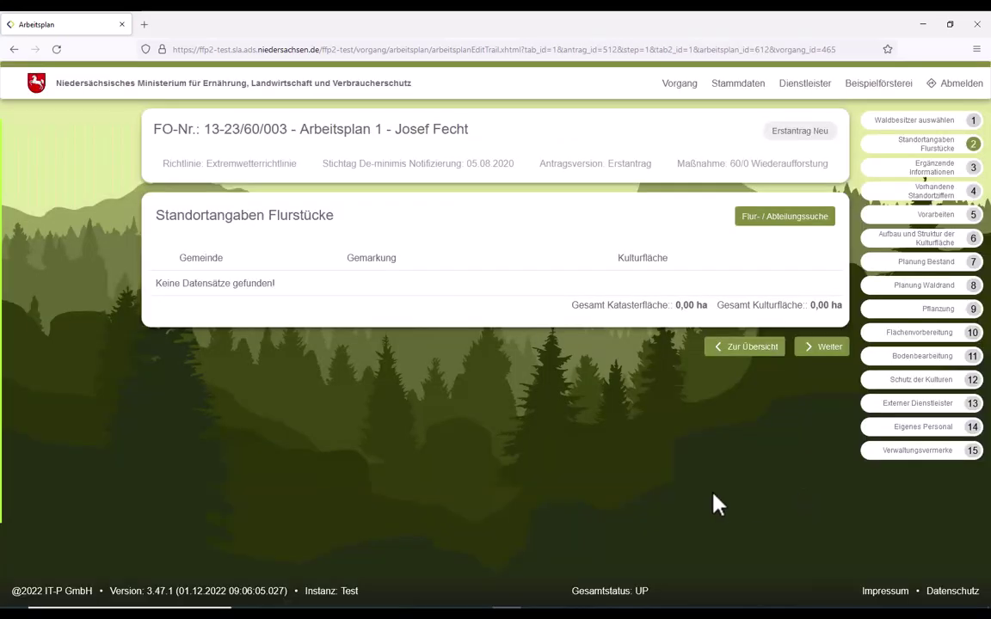
Add the ABBENSEN parcel with Flur 1, Flurstück 23 and a Kulturfläche of 2,00 ha, and continue to the supplementary information
left_click(783, 222)
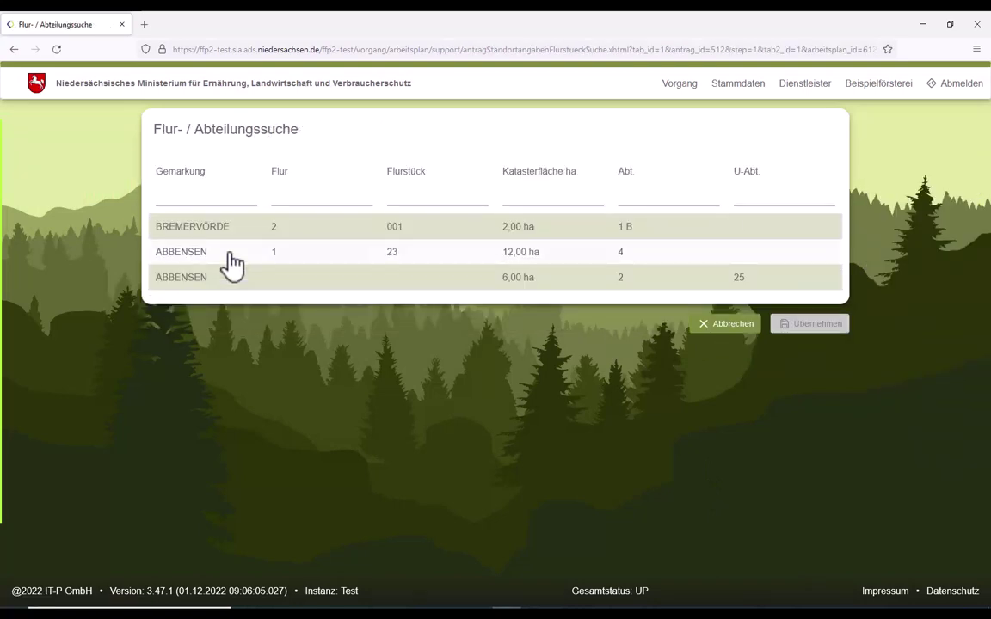
left_click(231, 255)
left_click(807, 325)
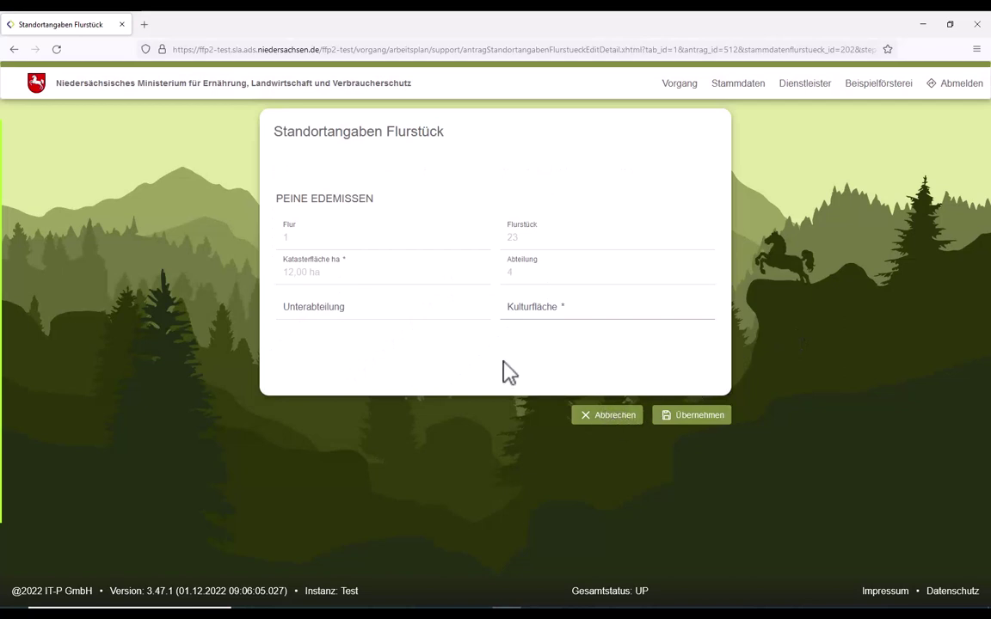
left_click(567, 311)
left_click(698, 420)
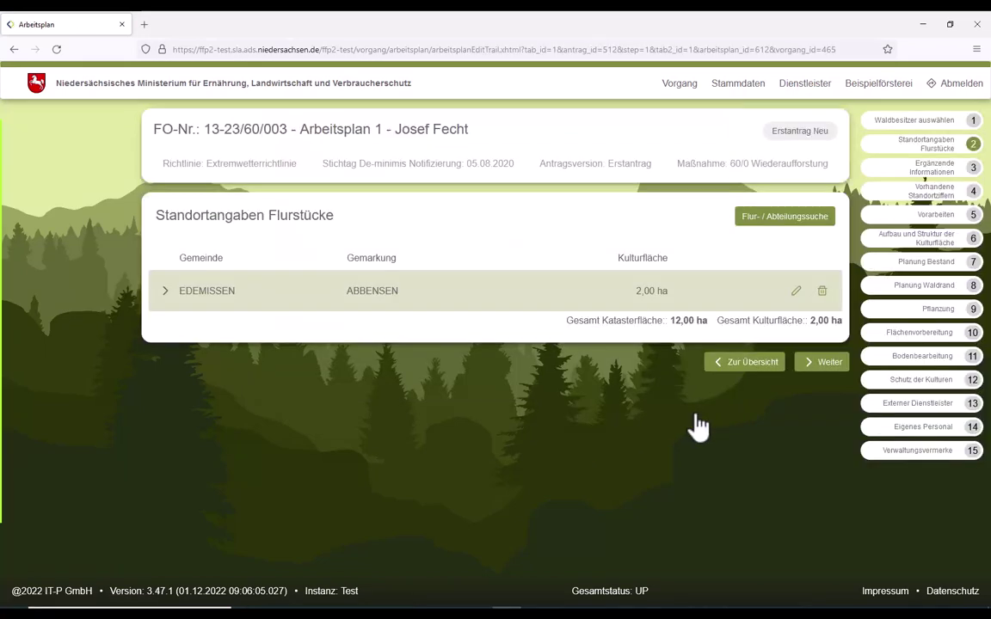
left_click(824, 362)
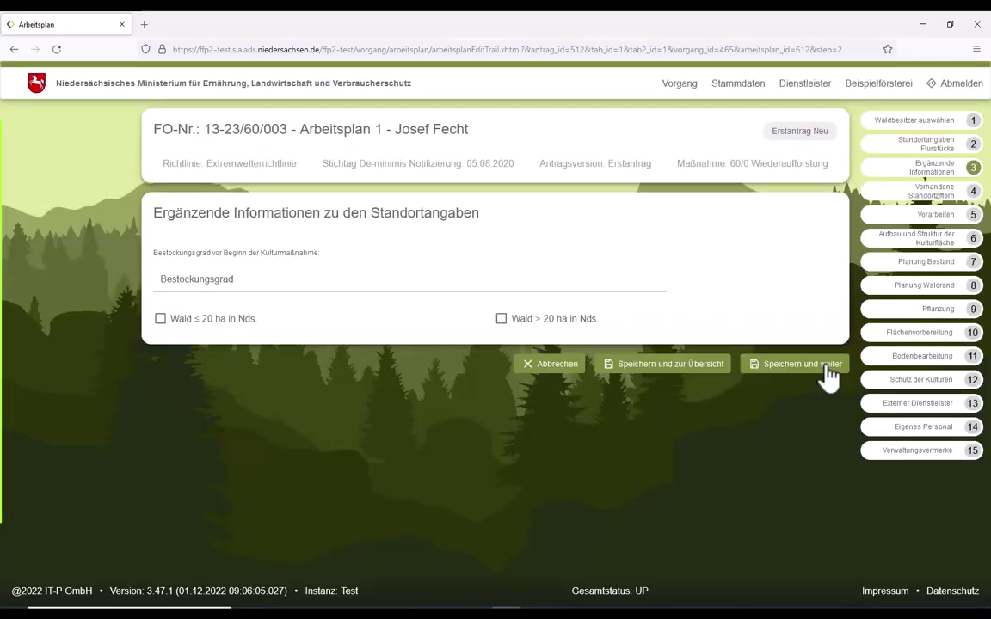
Set the Bestockungsgrad to 0,20, mark Wald ≤ 20 ha in Nds., and save to continue to the Standortziffern
left_click(229, 283)
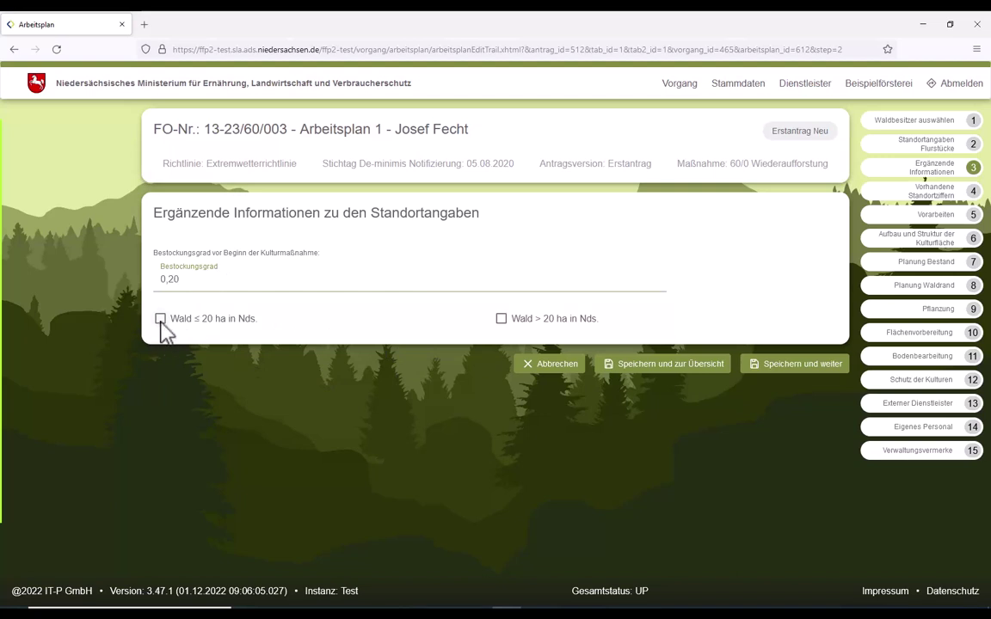
left_click(160, 319)
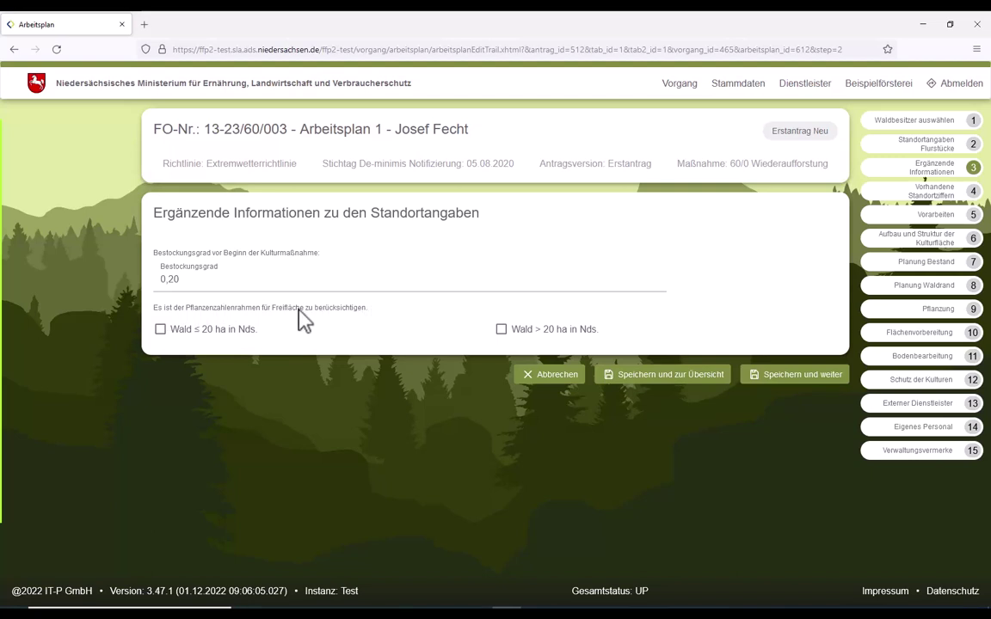
left_click(809, 378)
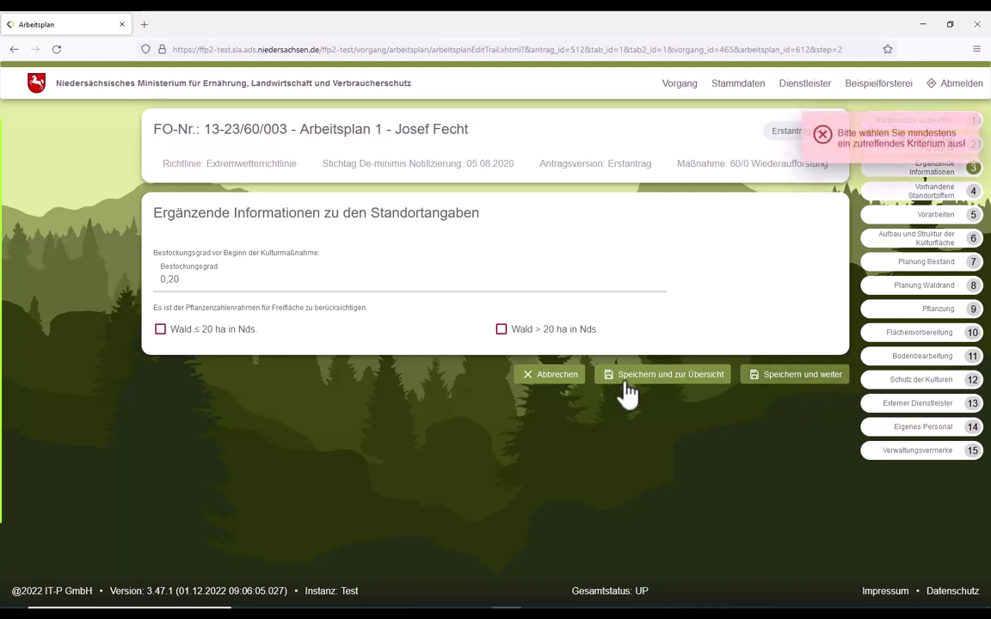
left_click(160, 329)
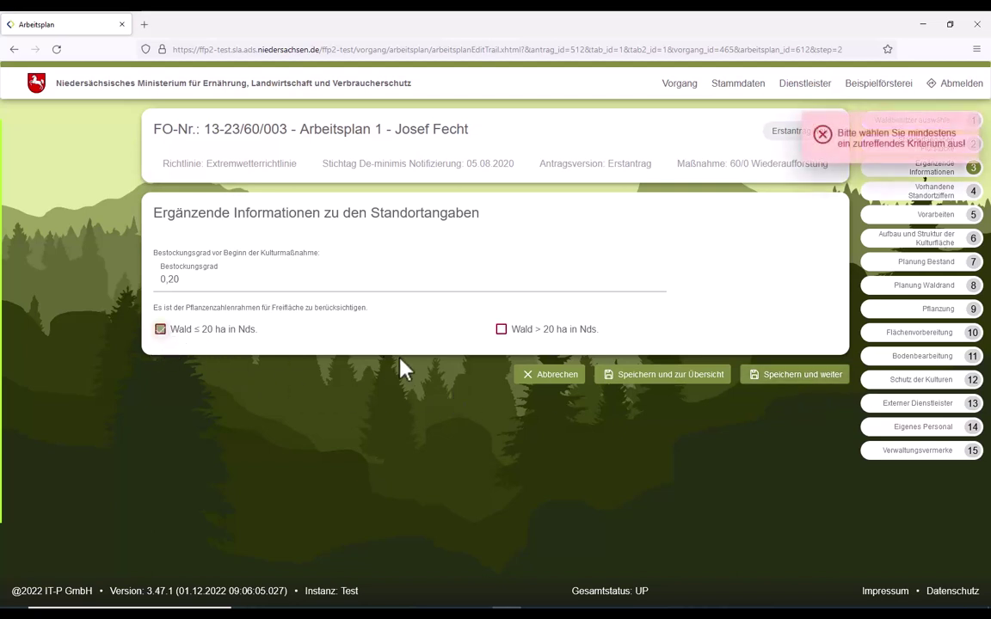
left_click(793, 379)
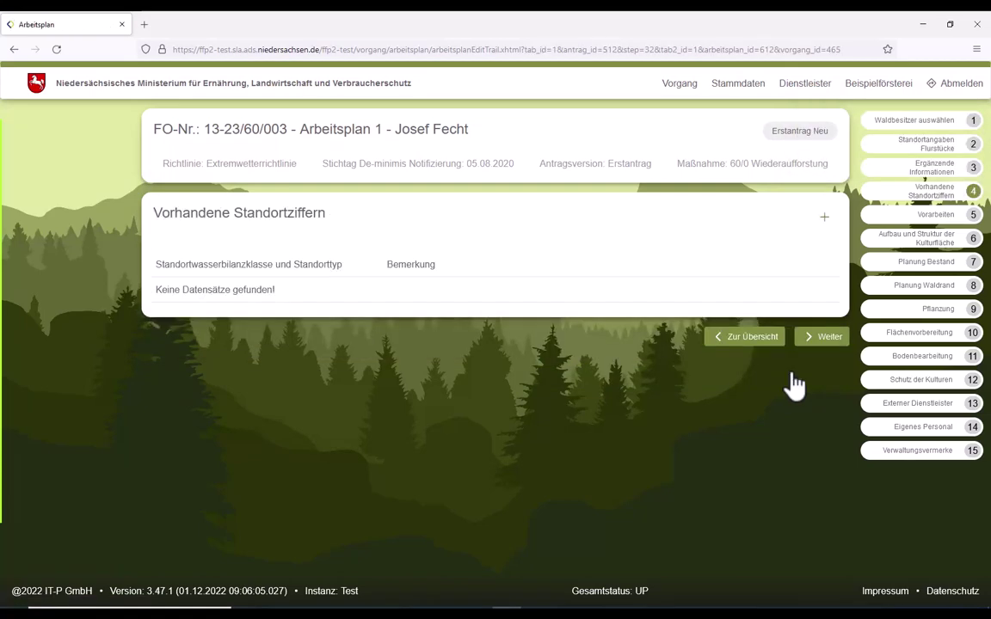
Add the Standortwasserbilanzklasse und Standorttyp entry "2=23.4+ 6.3" without a remark and continue to the Vorarbeiten
left_click(825, 226)
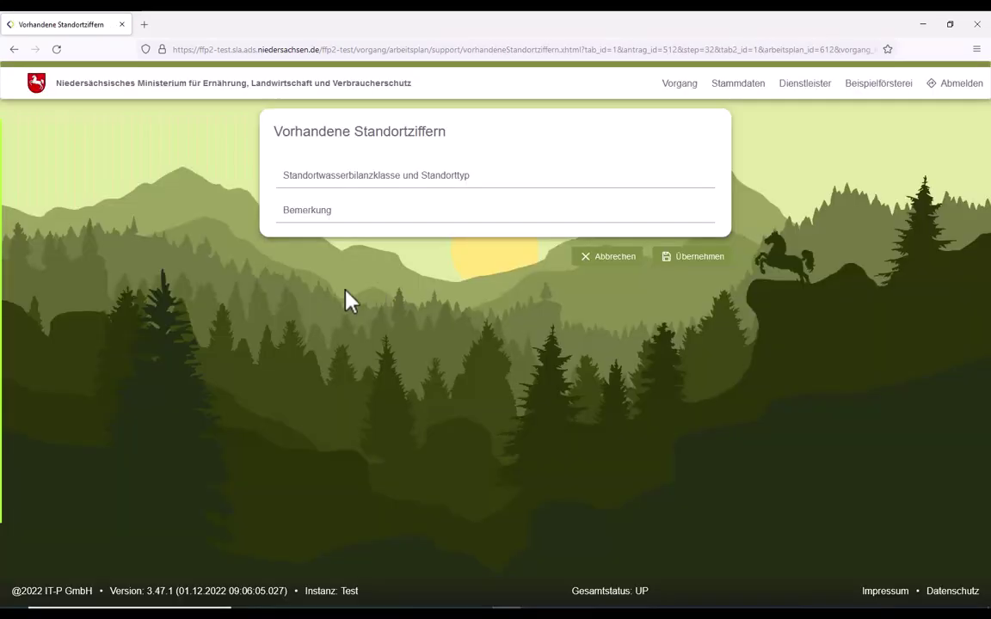
left_click(324, 178)
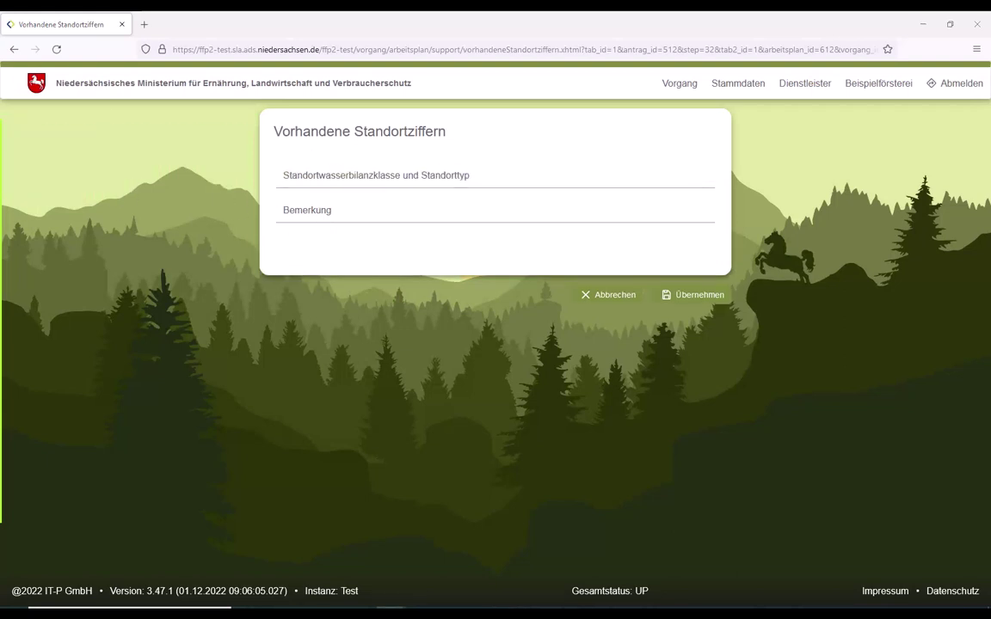
left_click(326, 186)
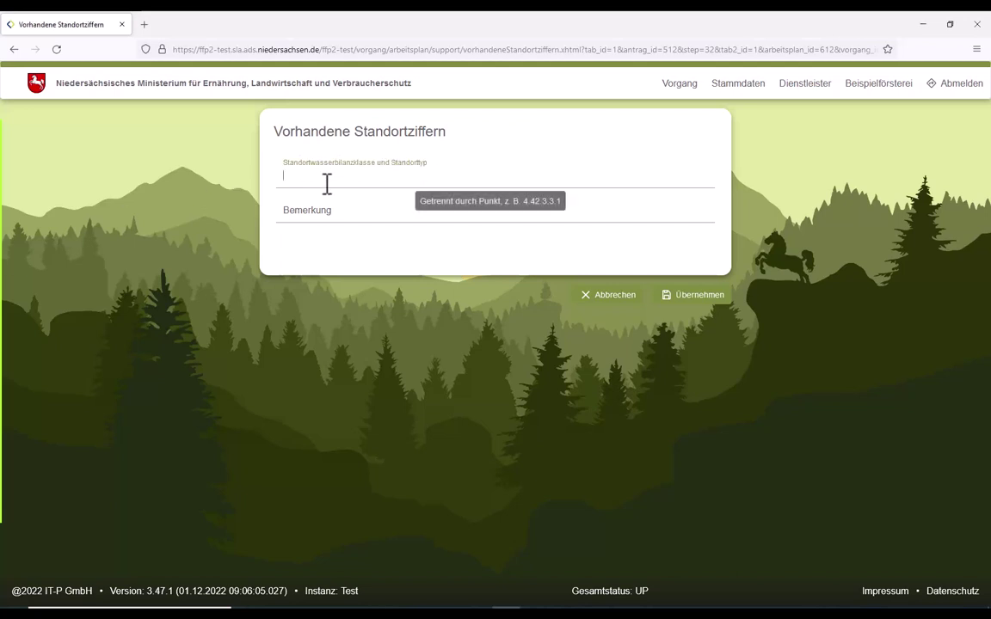
type("2=23.4+ 6.3")
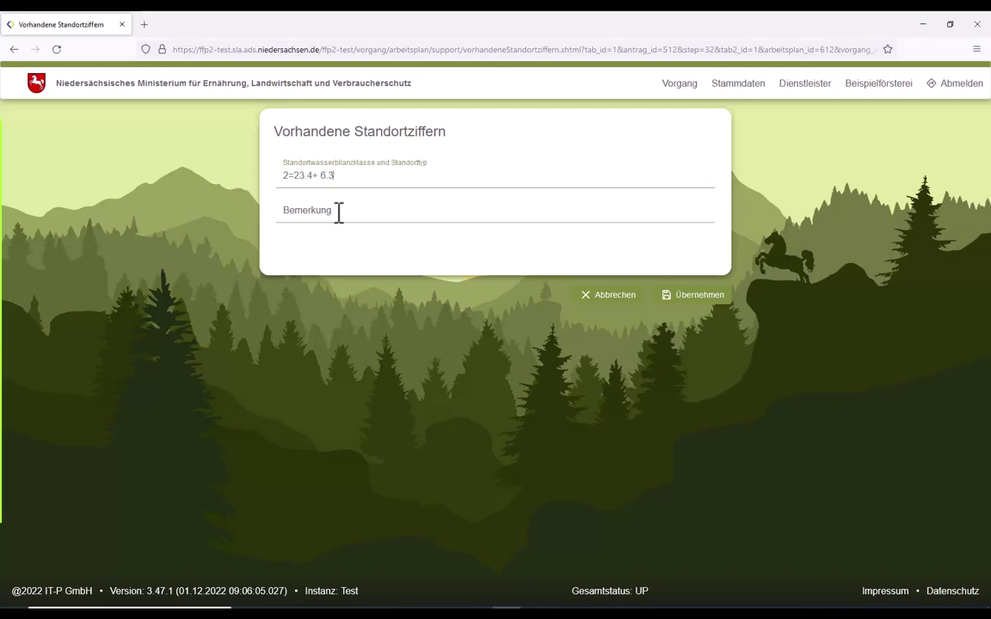
left_click(339, 213)
left_click(333, 209)
left_click(348, 172)
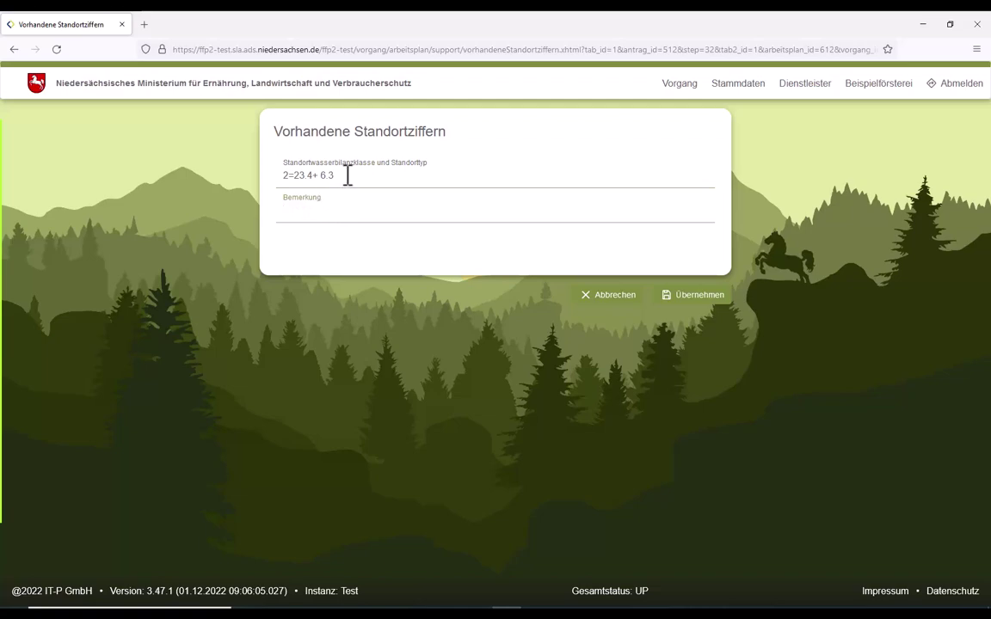
left_click(702, 296)
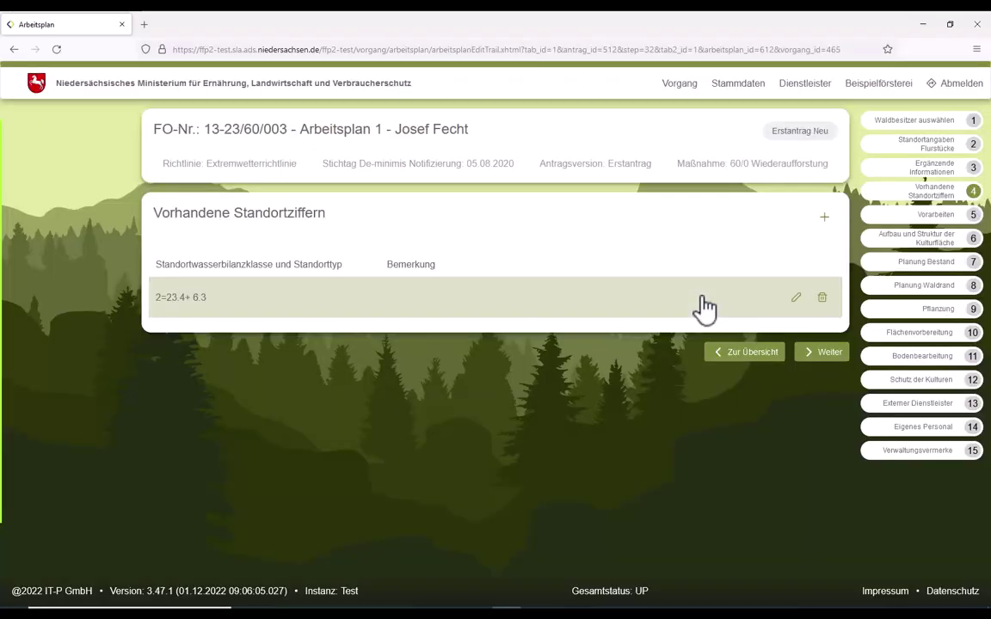
left_click(832, 359)
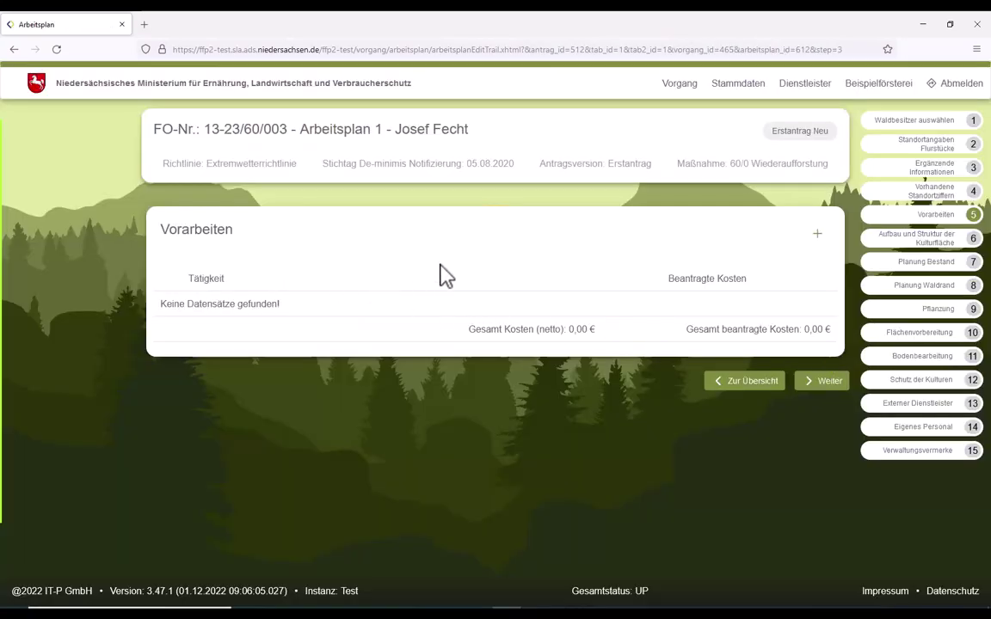
Create a new Vorarbeiten entry with Standortkartierung as its Tätigkeit
left_click(816, 235)
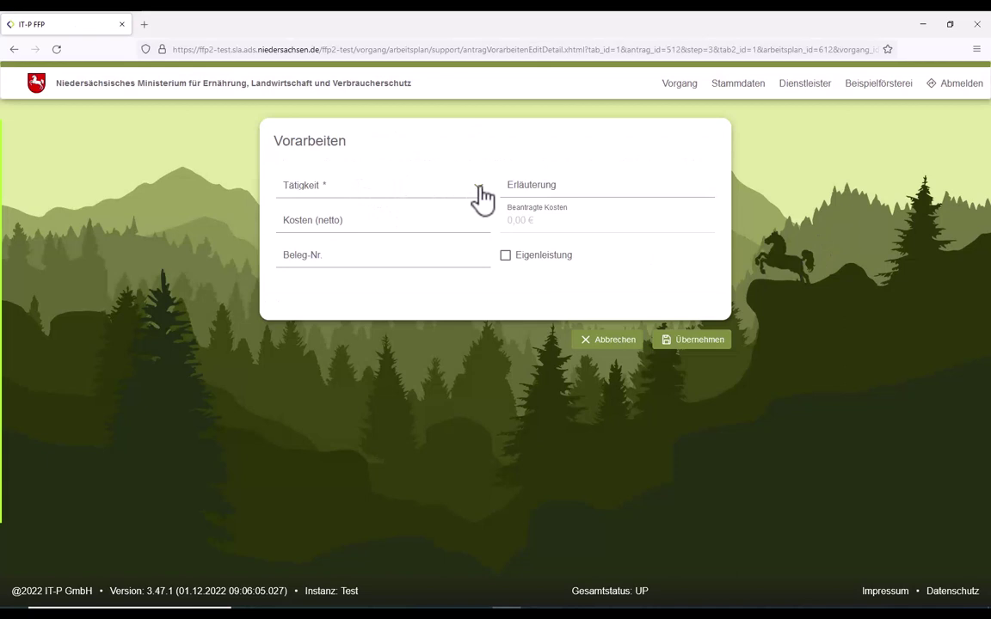
left_click(480, 189)
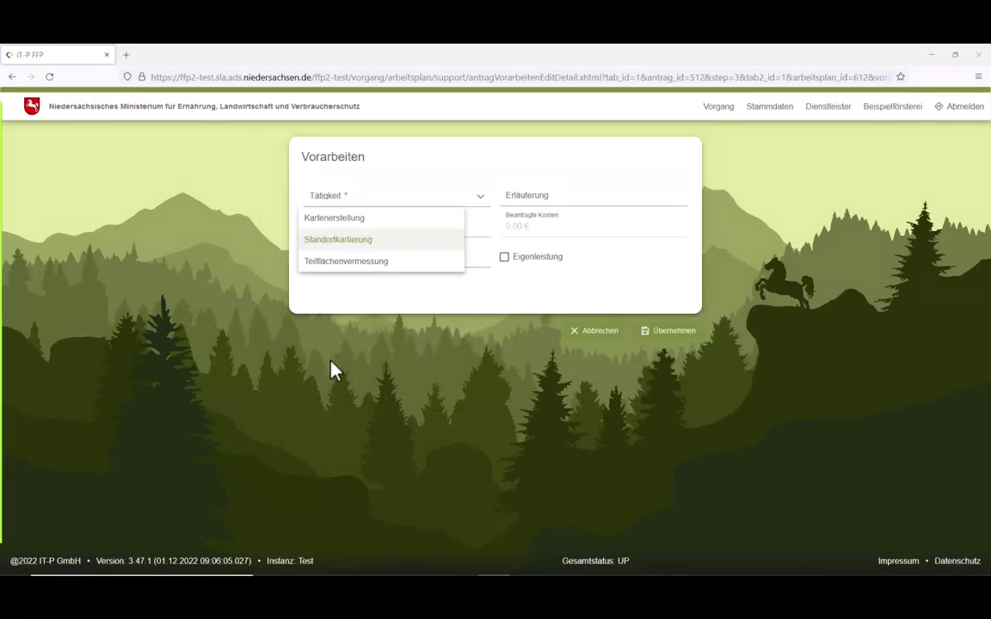
left_click(343, 196)
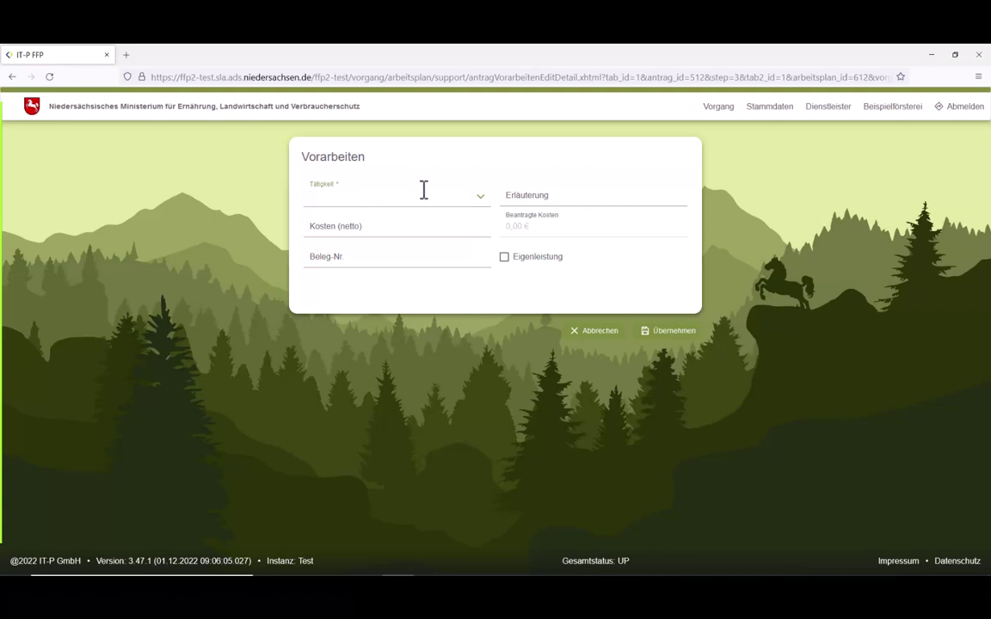
left_click(465, 196)
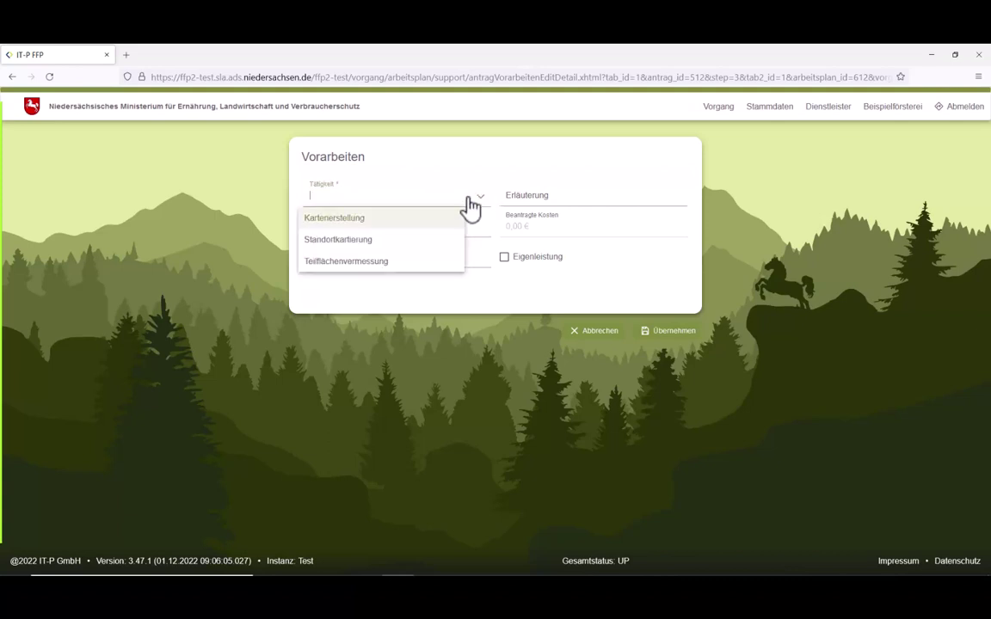
left_click(380, 242)
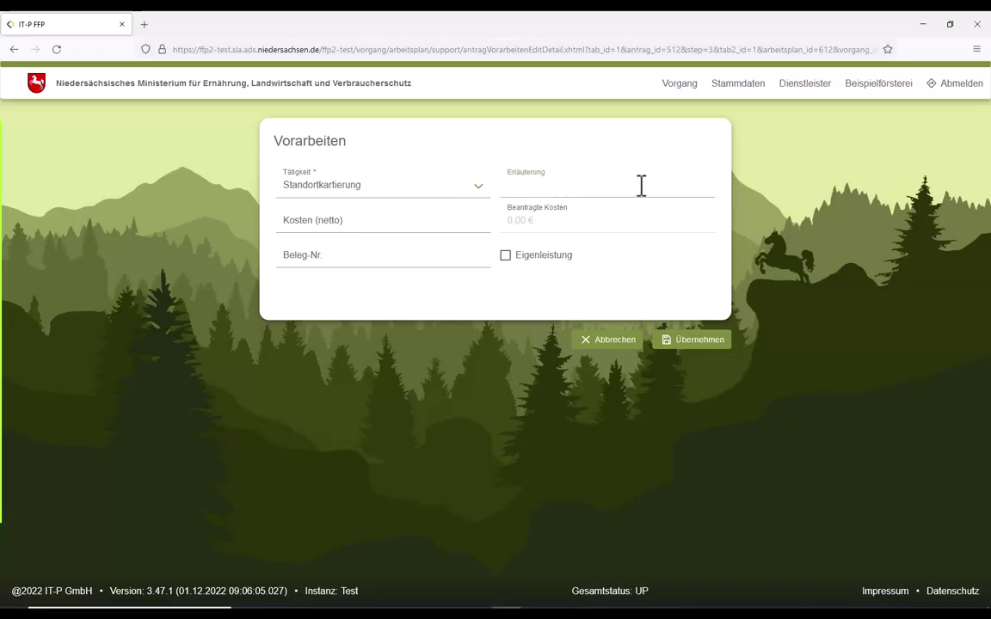
Set the Standortkartierung's net cost to 250,00 €, accept the entry and continue to the structure of the Kulturfläche
left_click(297, 225)
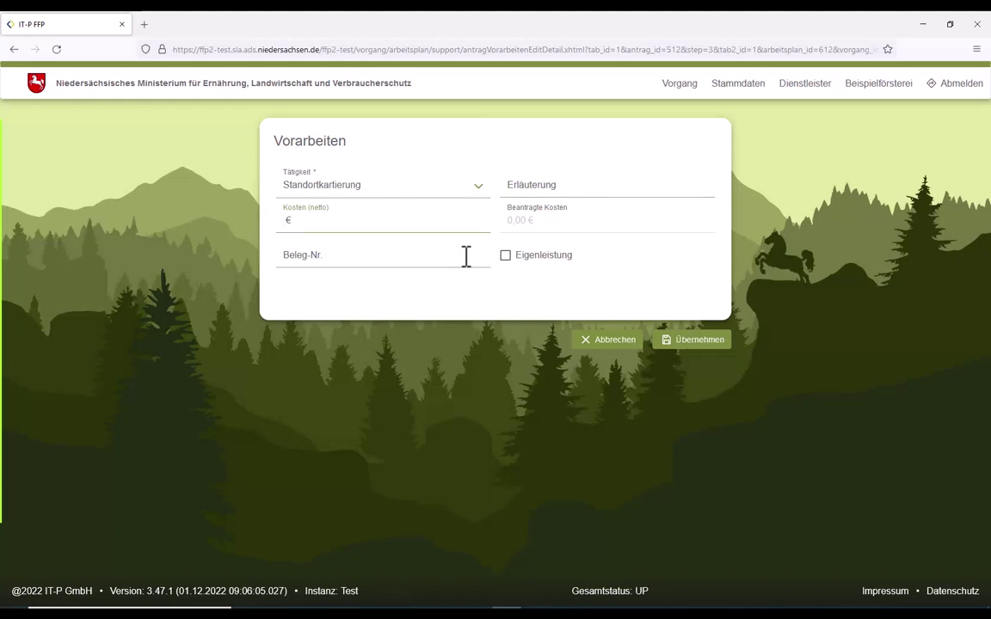
type("1")
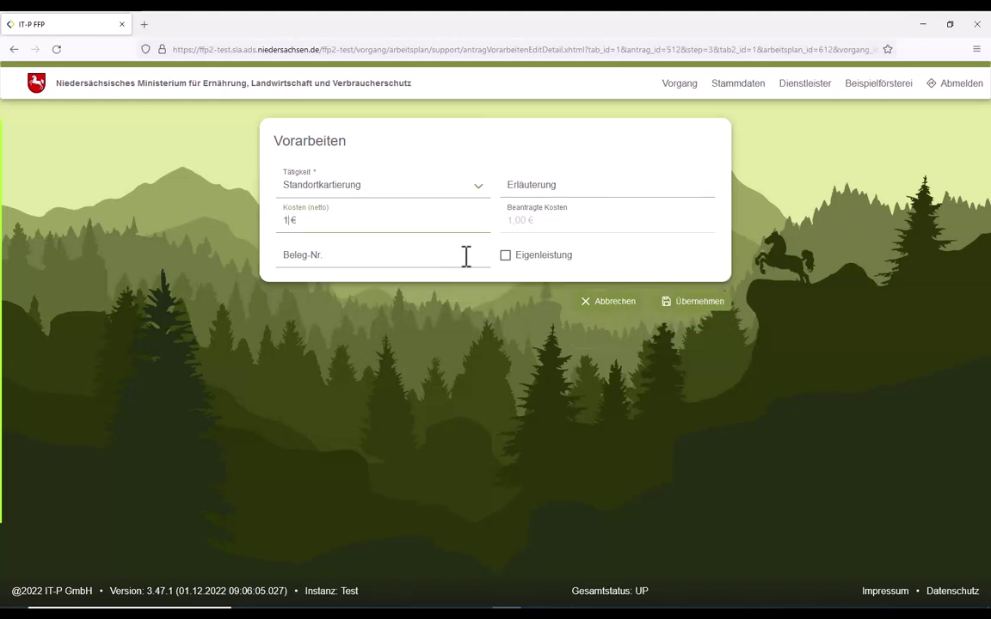
key("BackSpace")
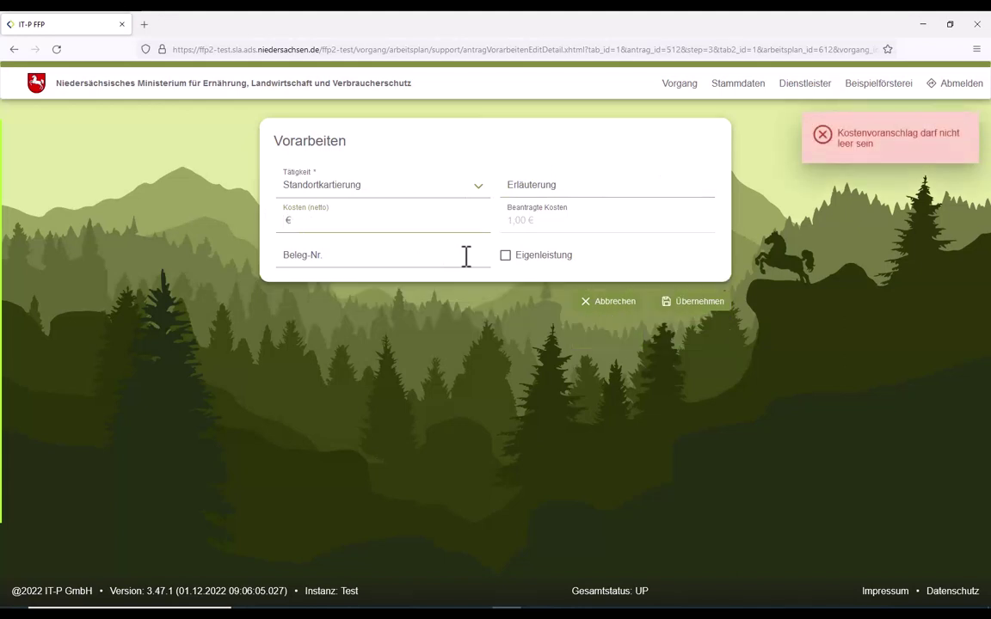
type("25")
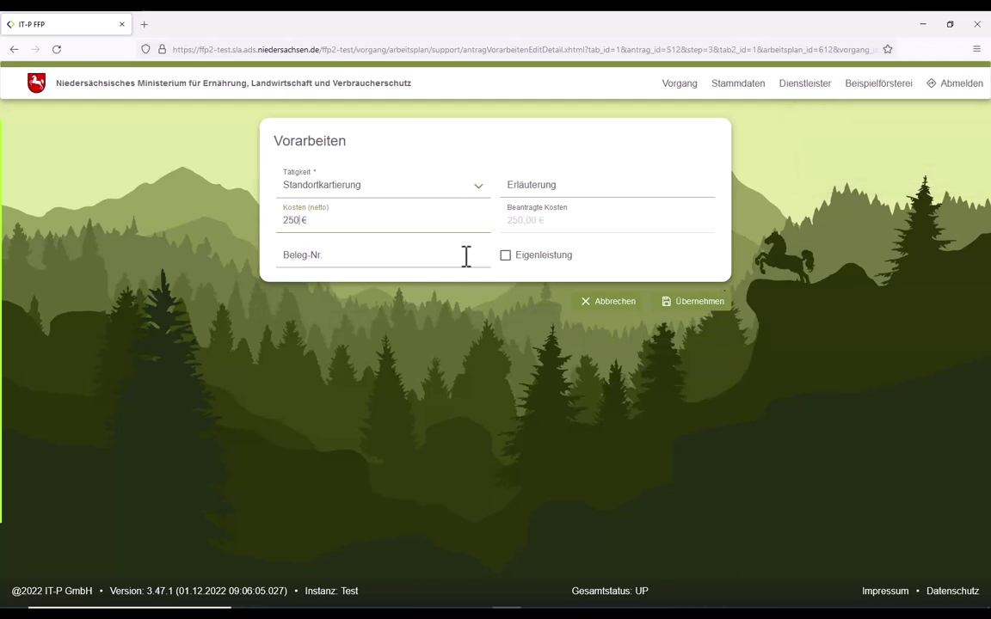
type("00")
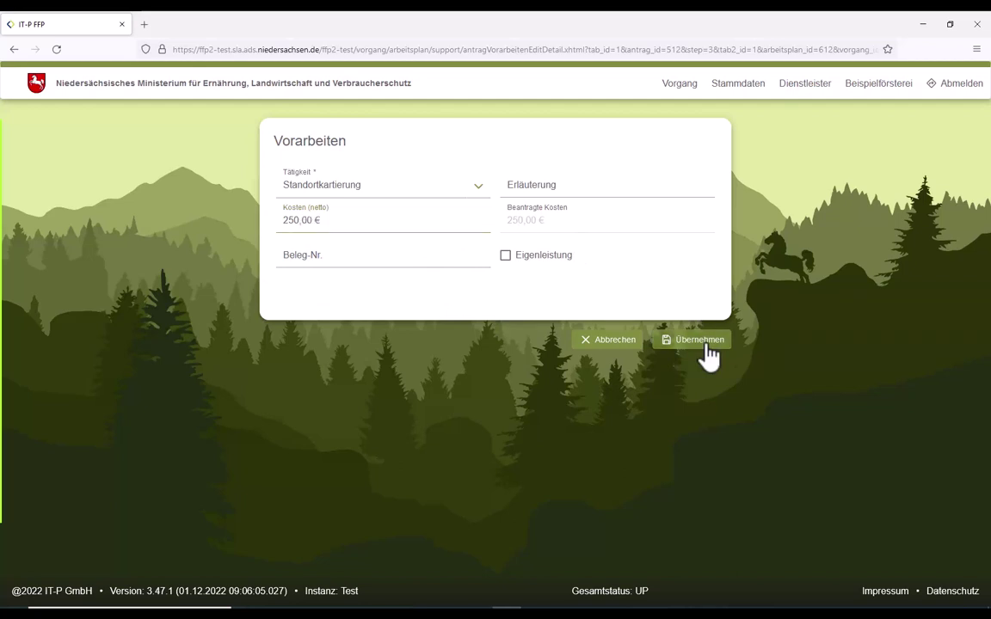
left_click(703, 347)
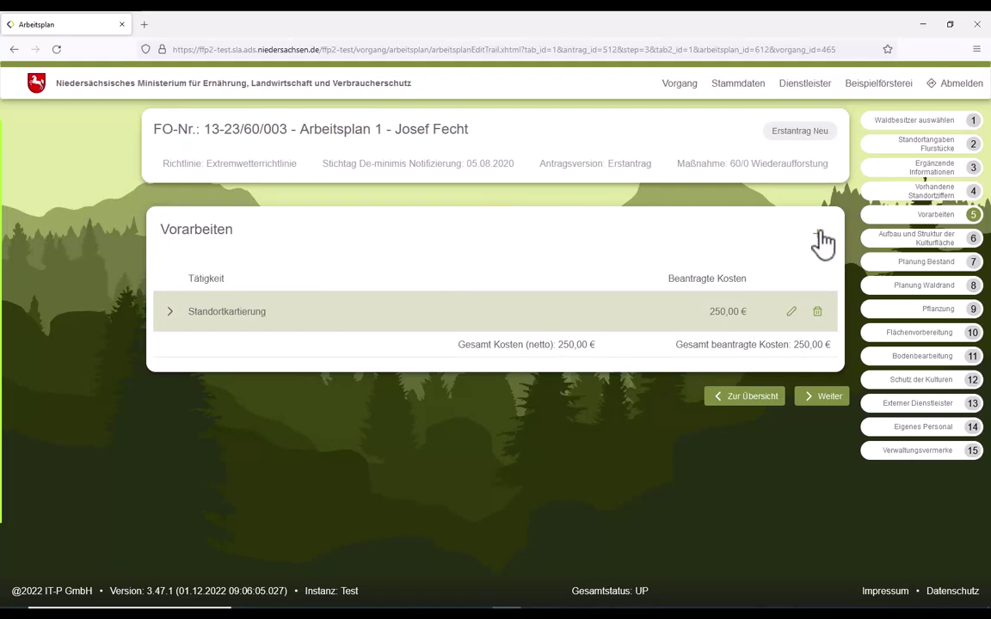
left_click(824, 397)
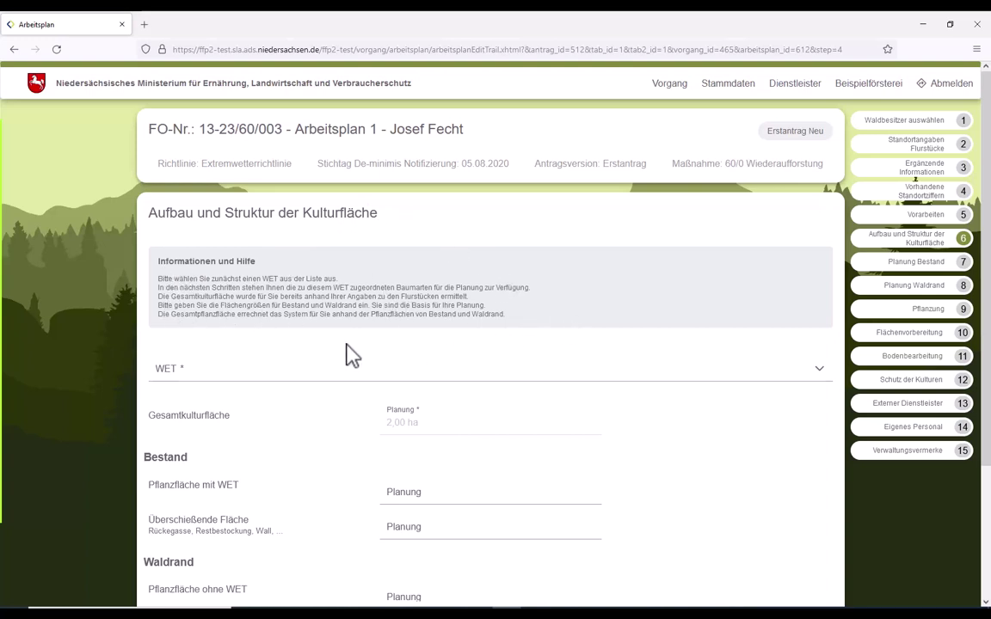
Choose 26 - Buche-Douglasie as the WET for the Kulturfläche
left_click(393, 384)
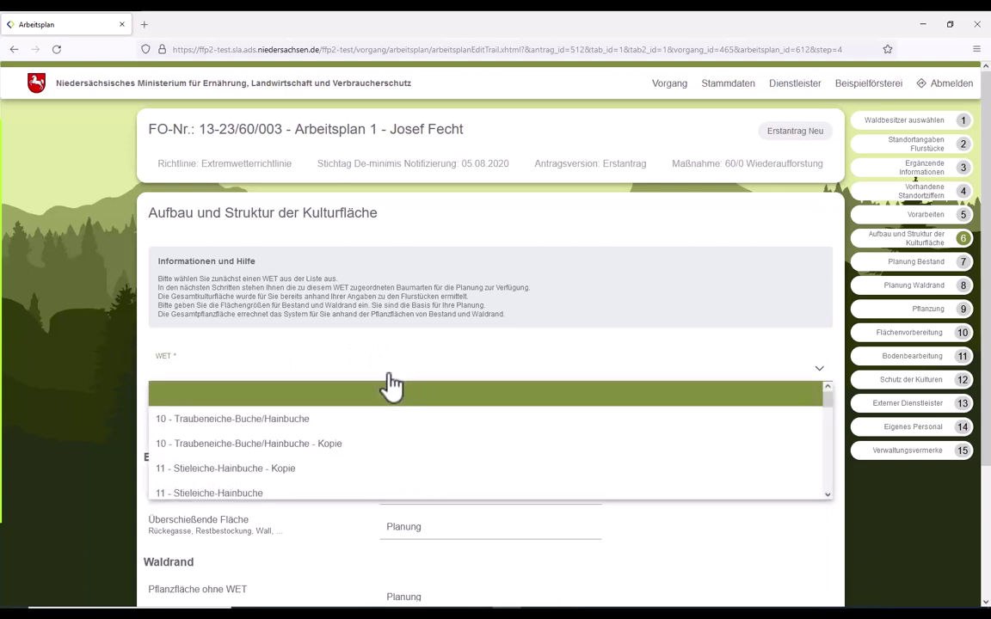
scroll(266, 441, "down", 8)
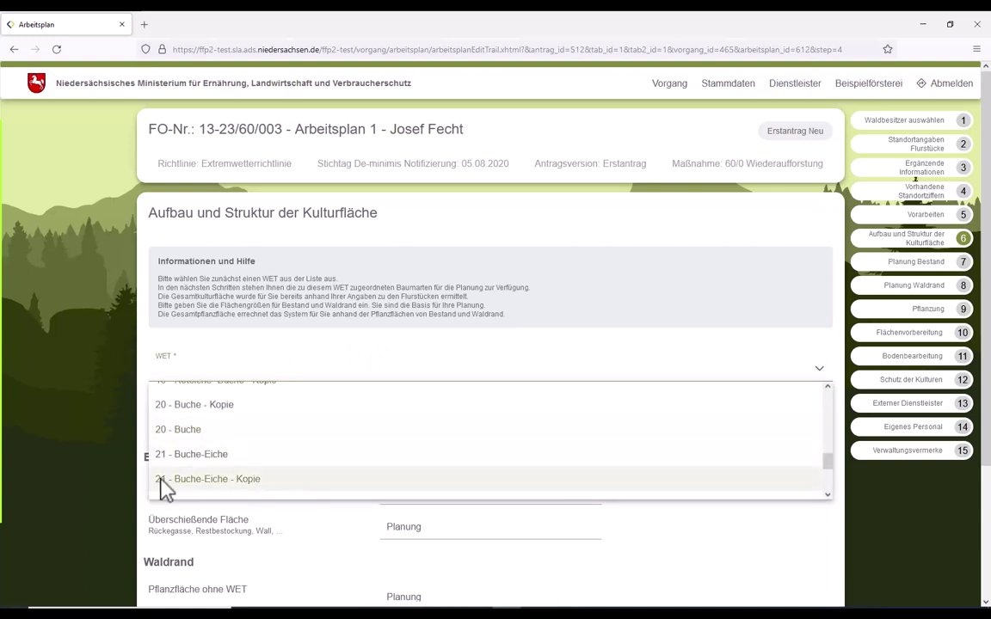
scroll(188, 477, "down", 3)
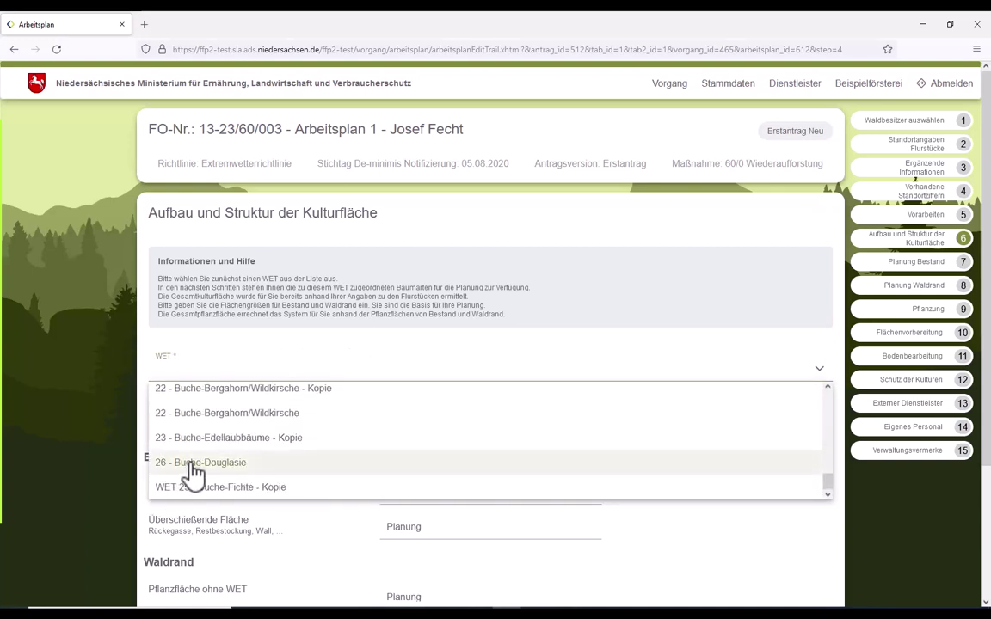
left_click(194, 465)
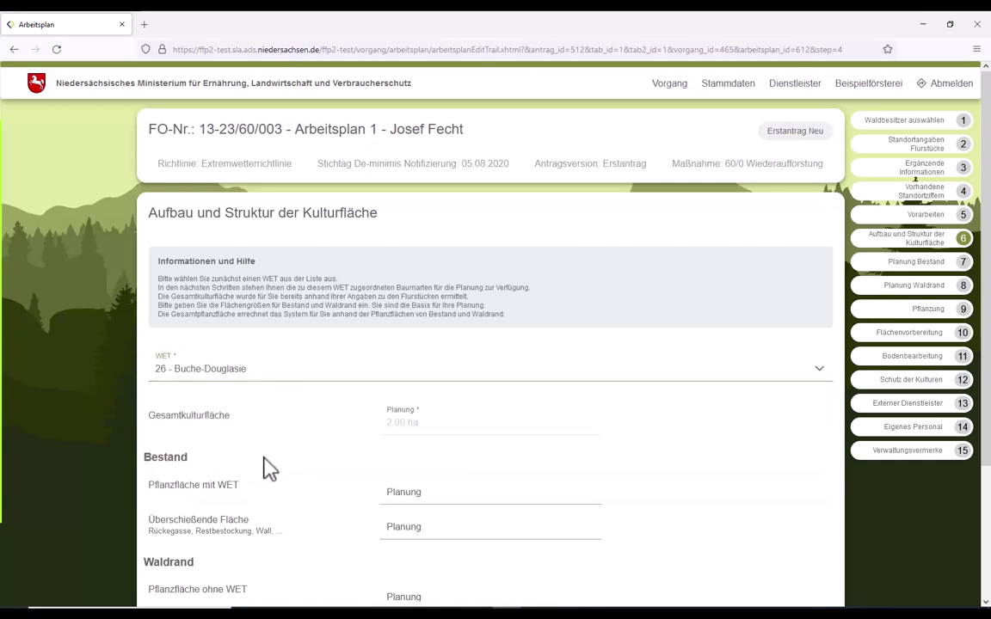
Set Pflanzfläche mit WET to 1,00 ha, Überschießende Fläche to 0,50 ha and the Waldrand's Pflanzfläche ohne WET to 0,50 ha
scroll(404, 440, "down", 1)
left_click(419, 438)
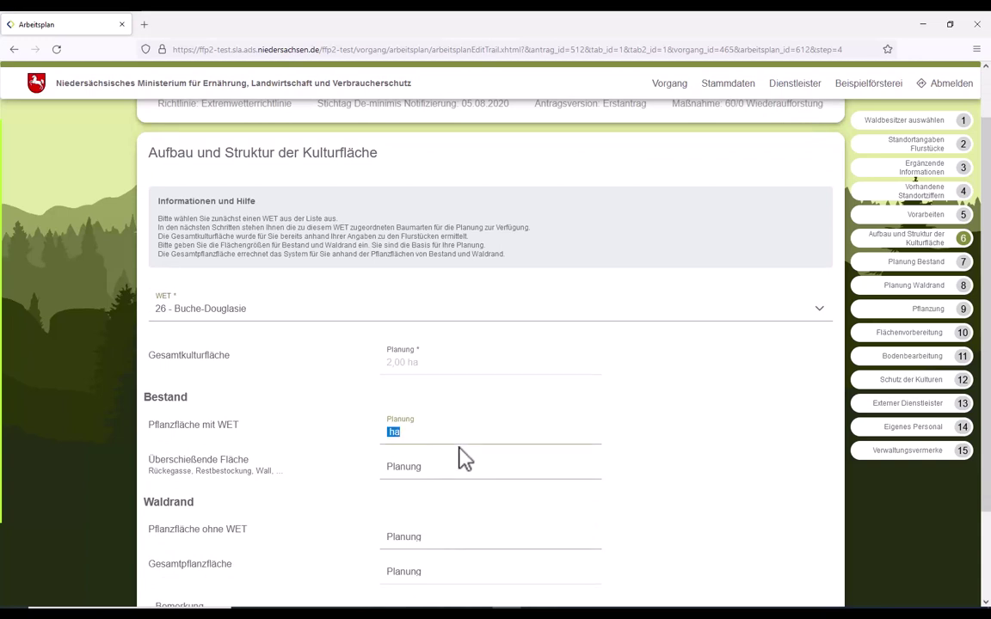
type("1")
left_click(384, 467)
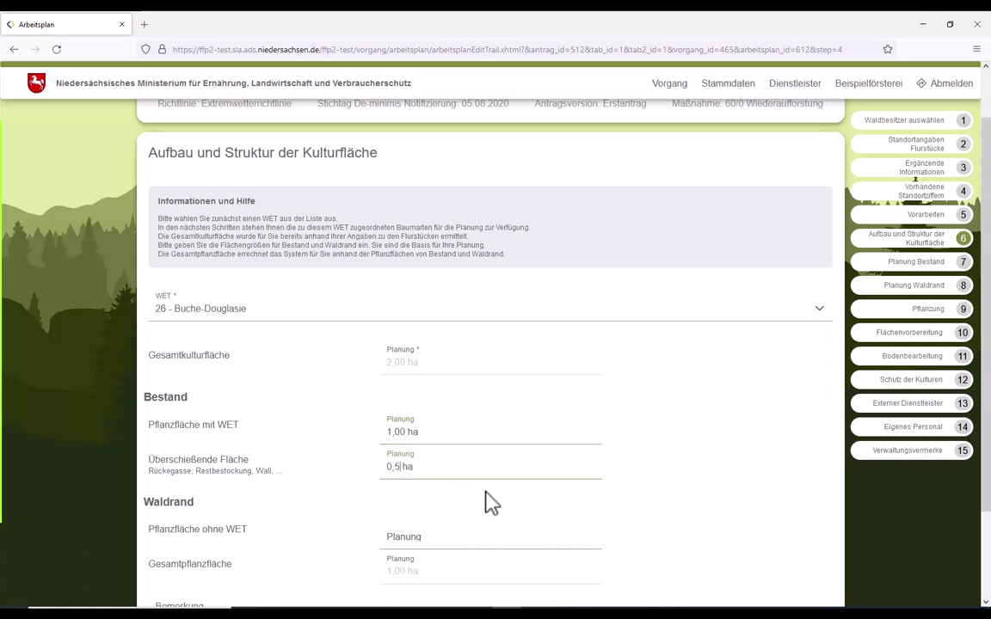
left_click(428, 538)
scroll(423, 544, "down", 2)
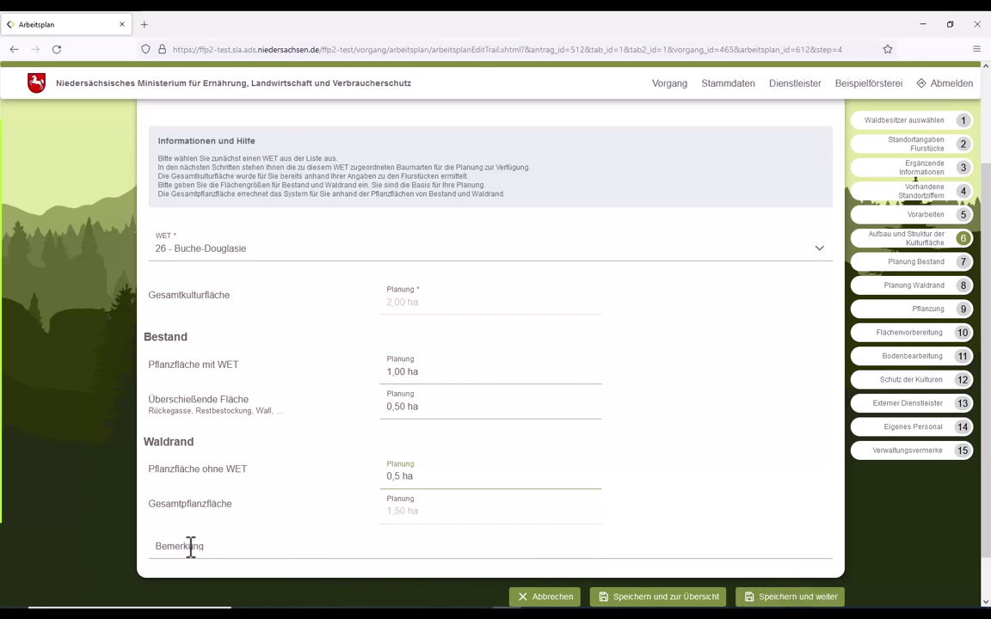
Save the Aufbau und Struktur der Kulturfläche section without a remark and continue to Planung Bestand
left_click(807, 602)
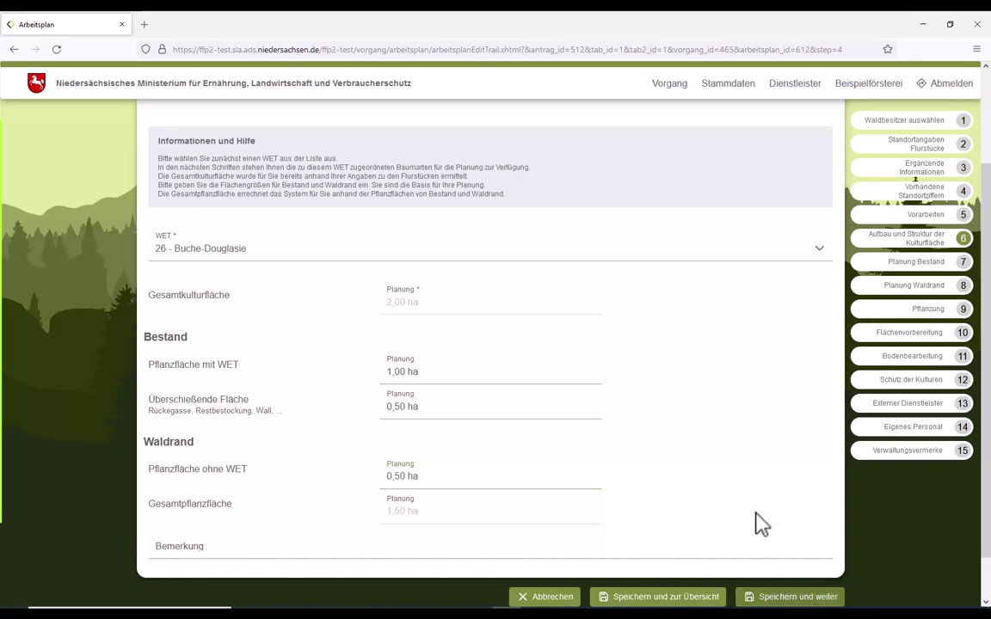
scroll(757, 525, "down", 1)
scroll(765, 533, "up", 3)
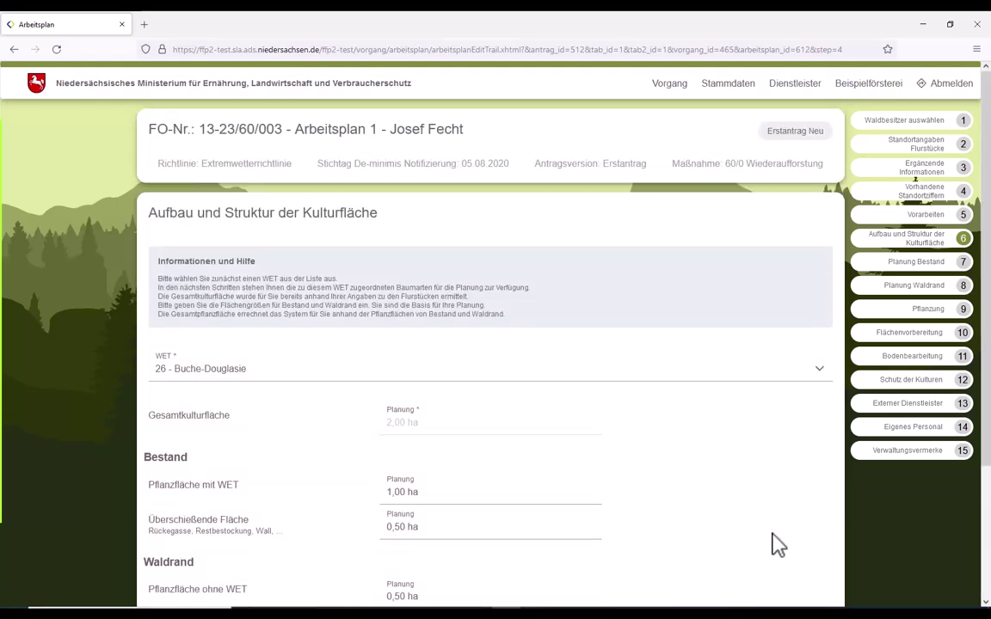
scroll(776, 550, "down", 3)
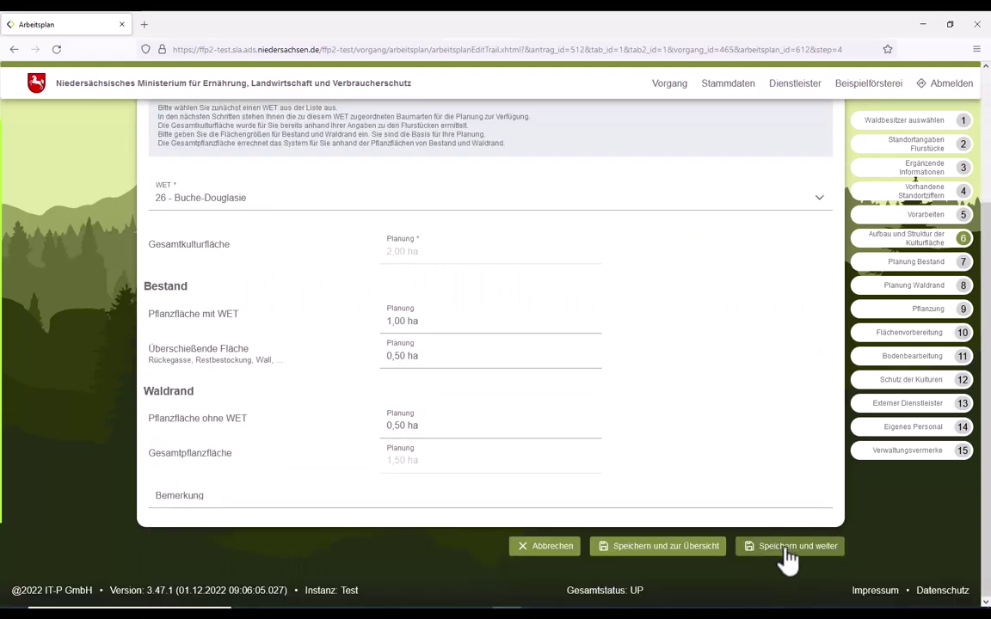
left_click(786, 549)
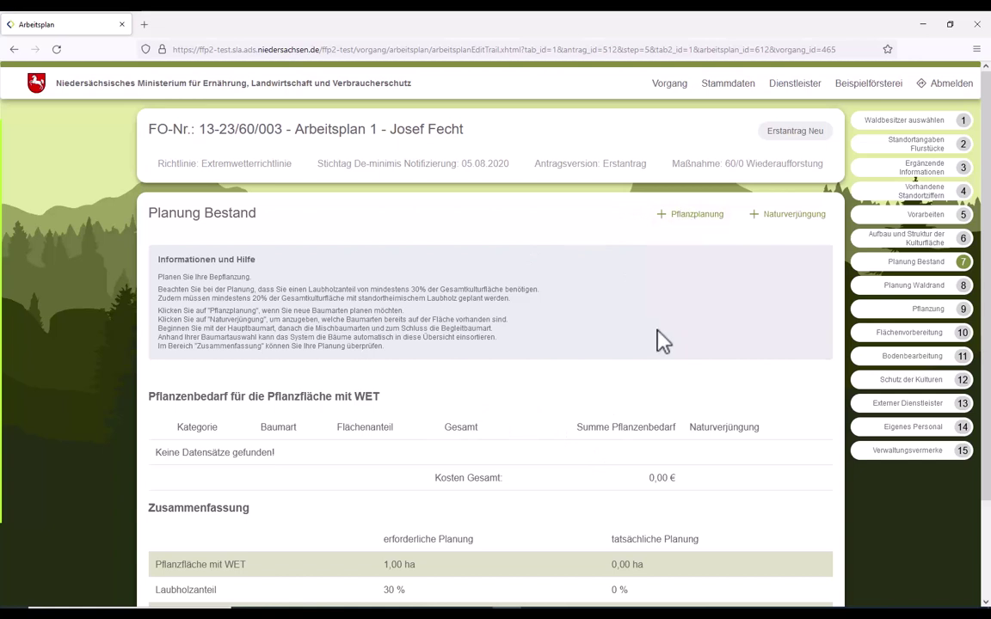
Create a new Pflanzplanung entry with the Kategorie Hauptbaumart and the Baumart Rotbuche
scroll(662, 341, "down", 3)
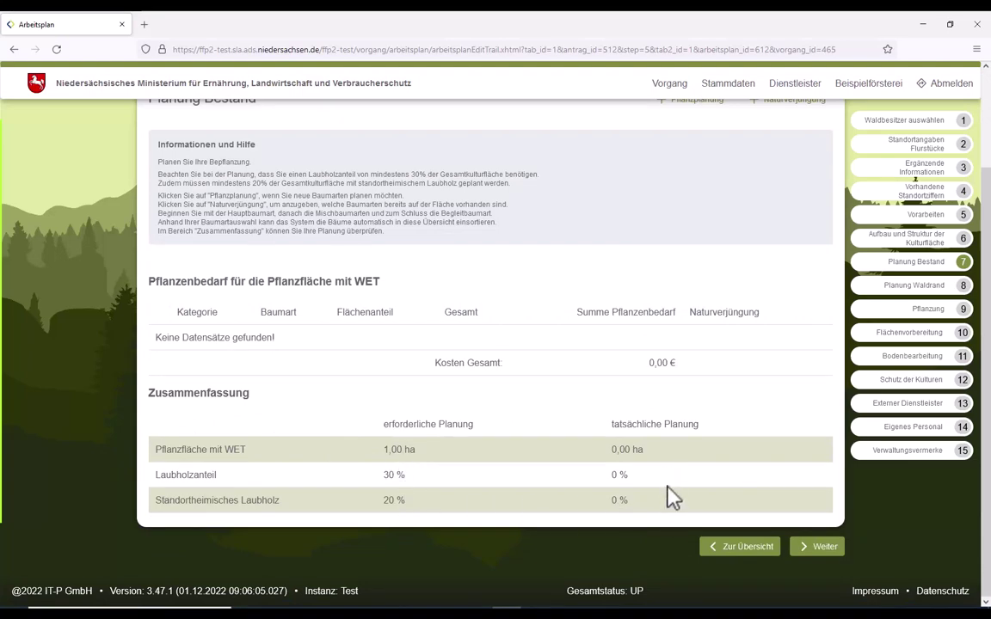
scroll(673, 497, "up", 1)
scroll(664, 404, "up", 1)
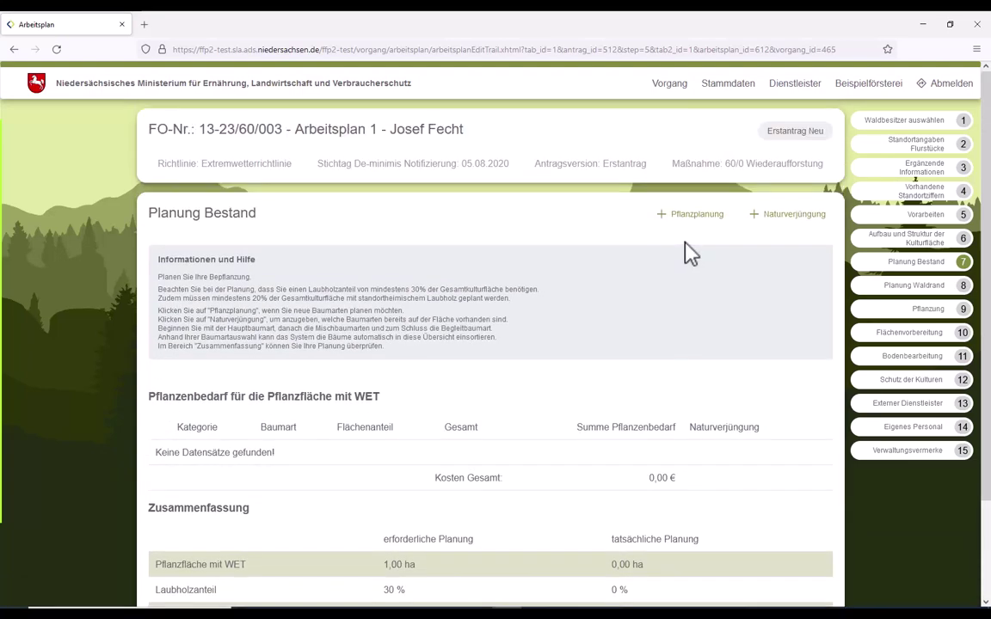
left_click(688, 220)
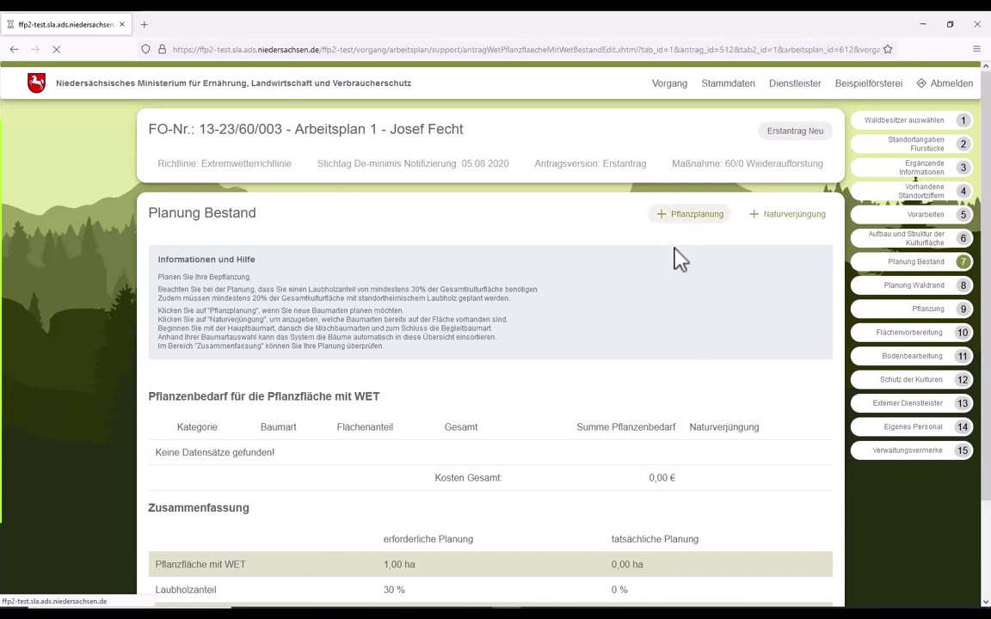
left_click(357, 491)
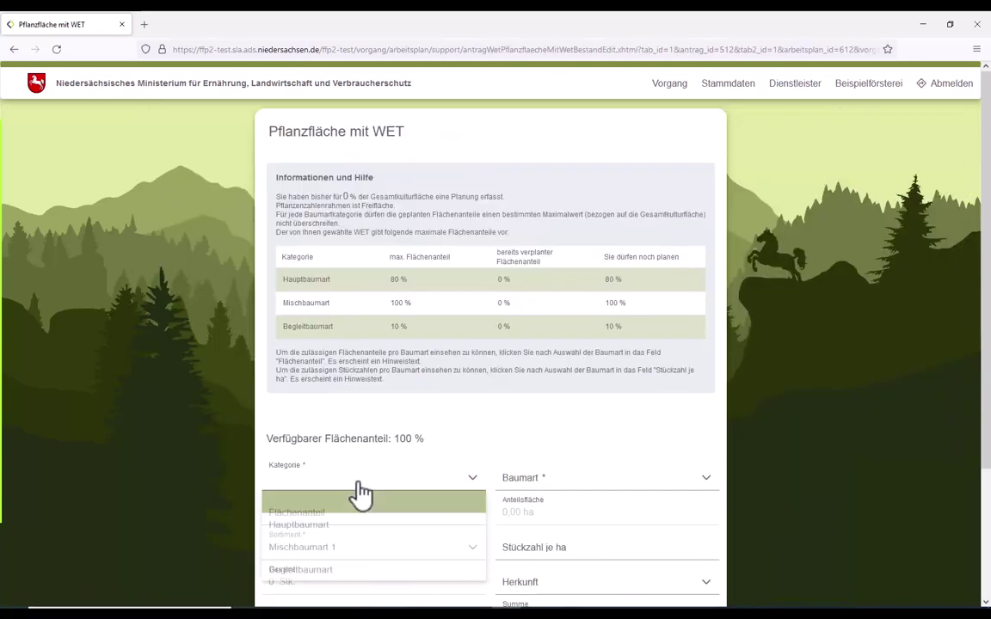
left_click(298, 531)
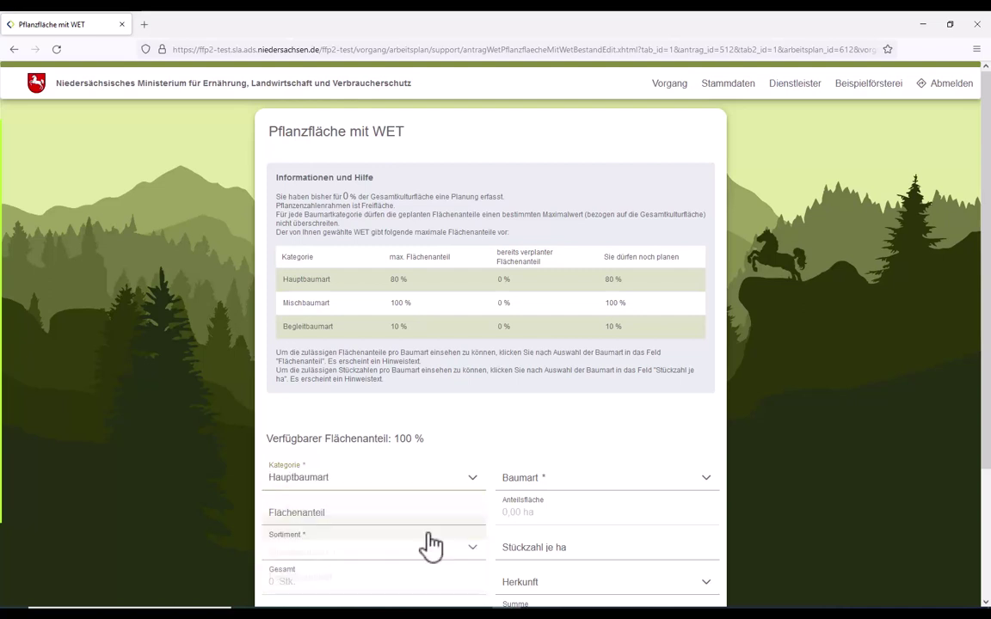
left_click(564, 488)
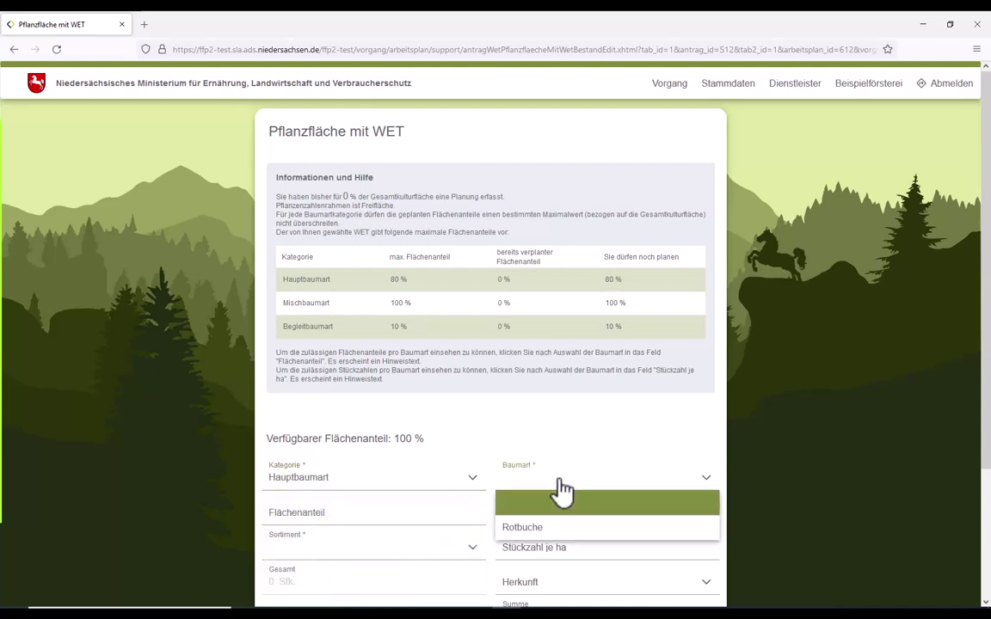
left_click(521, 528)
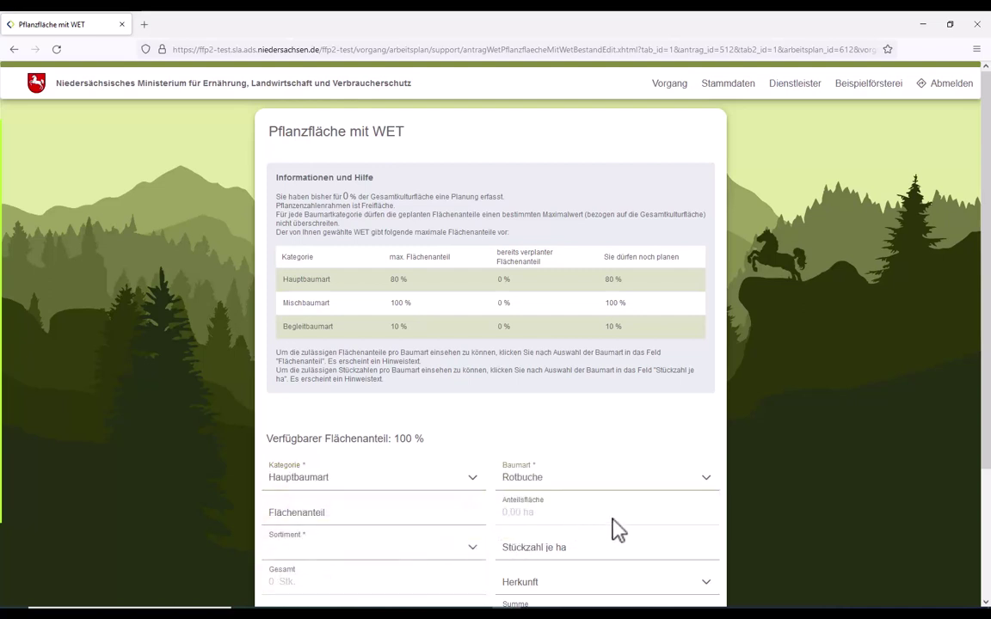
Give the Rotbuche a Flächenanteil of 60 %, the Sortiment Standard and a Stückzahl of 10.000 per ha
left_click(384, 514)
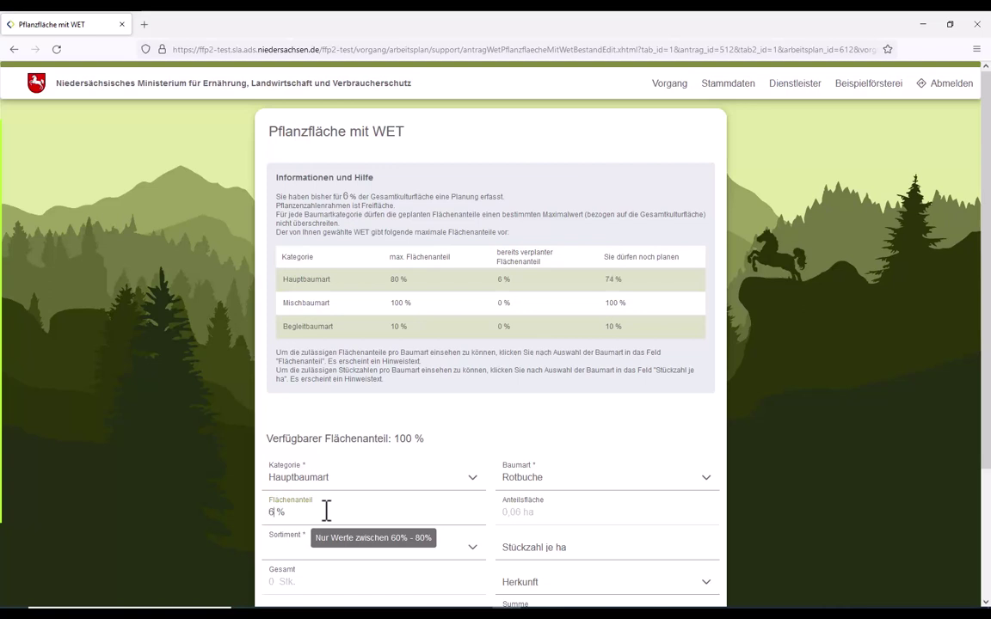
left_click(459, 563)
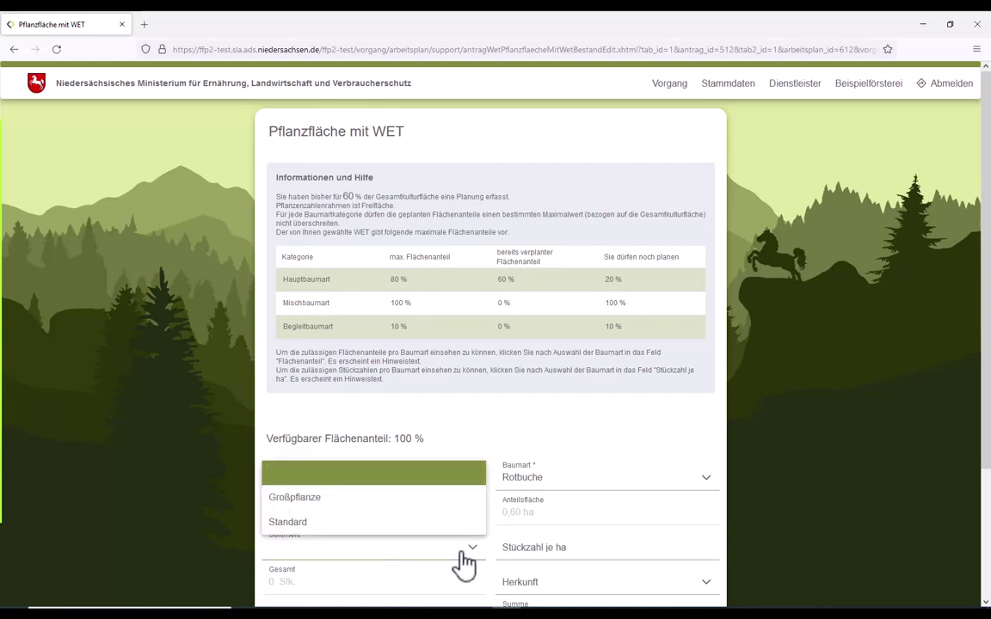
left_click(326, 524)
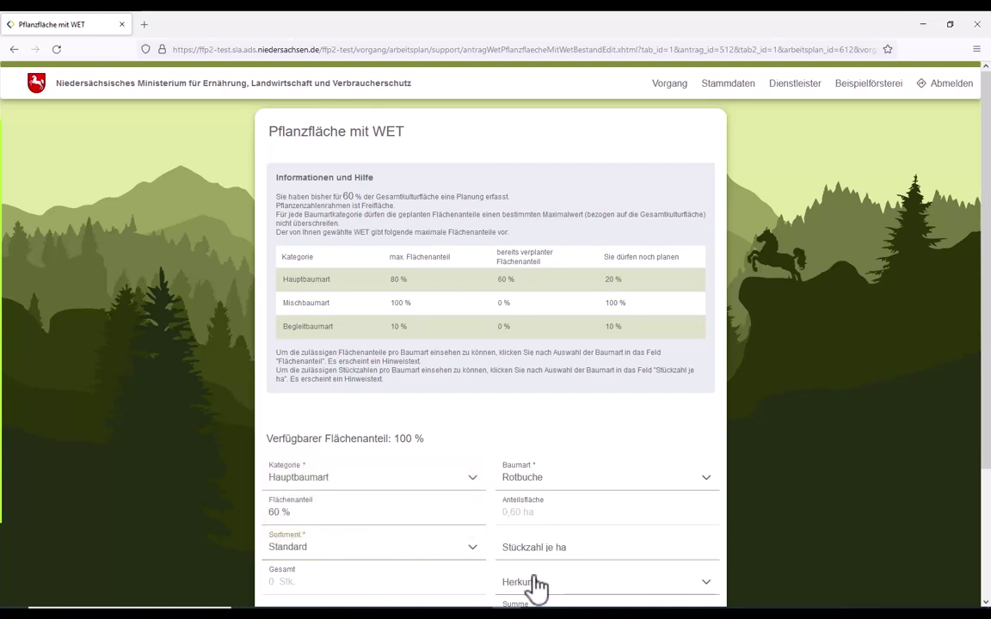
left_click(547, 547)
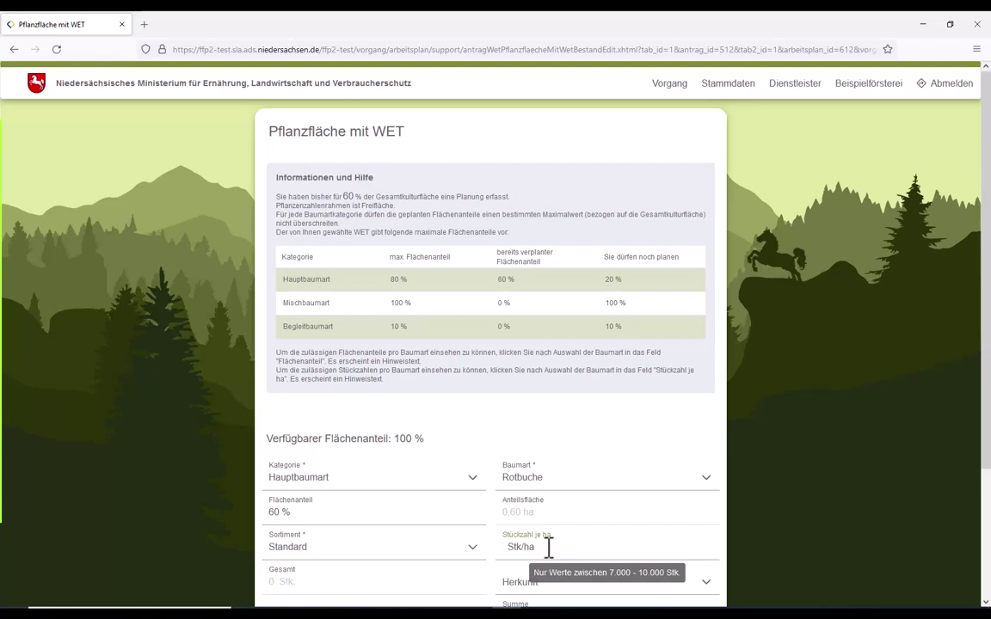
type("0000")
Set the Rotbuche's net cost per plant to 0,60 € and accept the entry
scroll(464, 574, "down", 3)
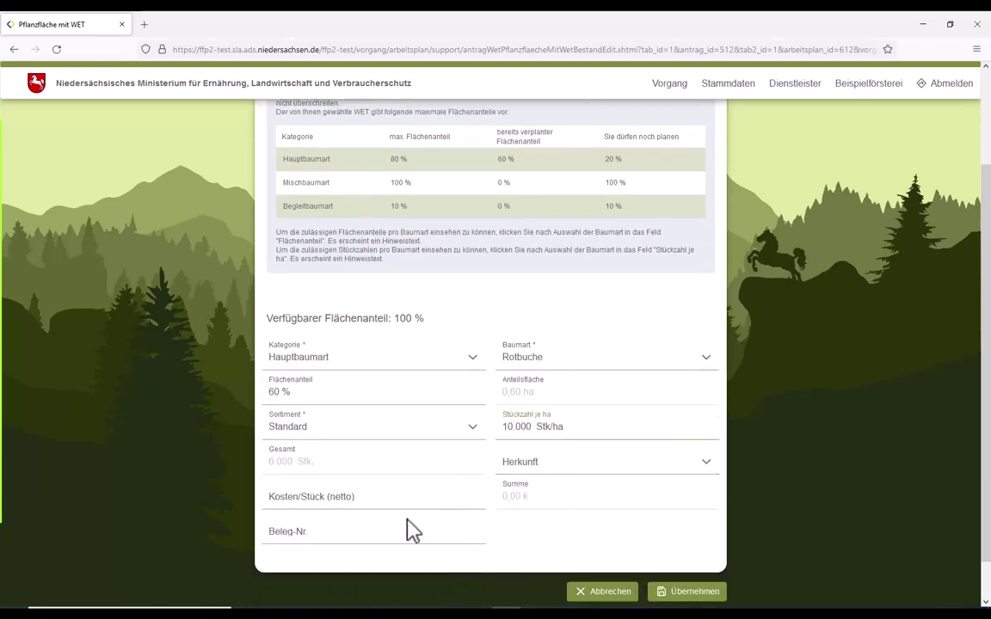
left_click(338, 499)
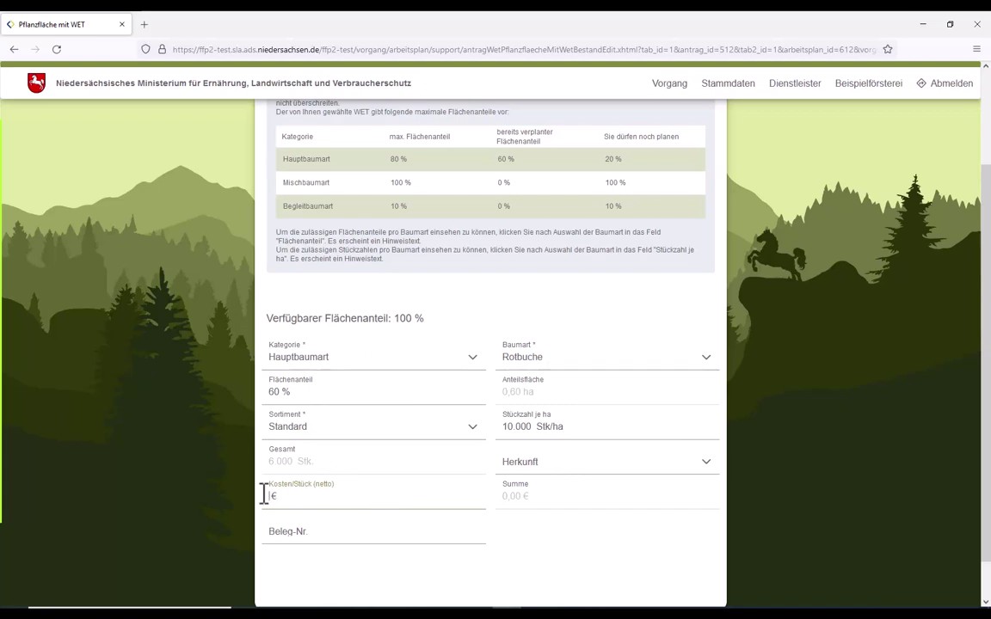
left_click(302, 514)
type("0,60")
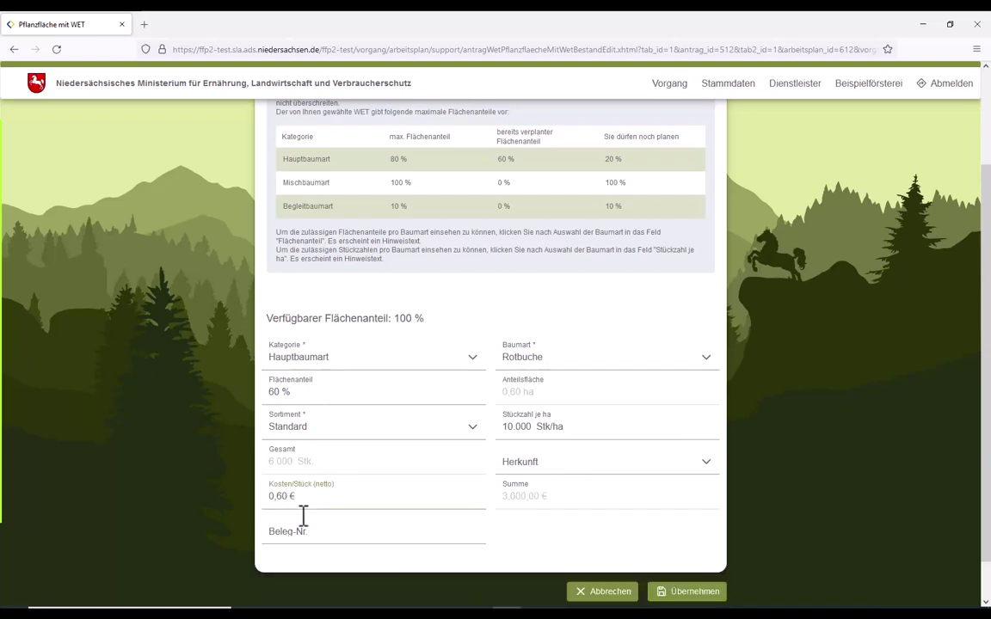
left_click(292, 497)
left_click(710, 593)
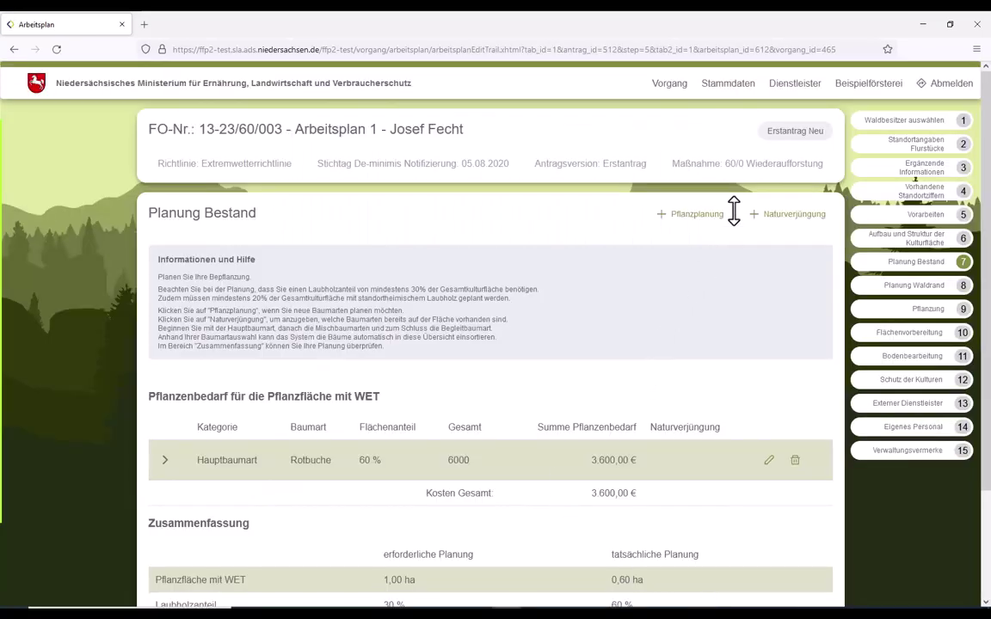
Create another Pflanzplanung entry with the Kategorie Mischbaumart 1 and the Baumart Douglasie
left_click(679, 224)
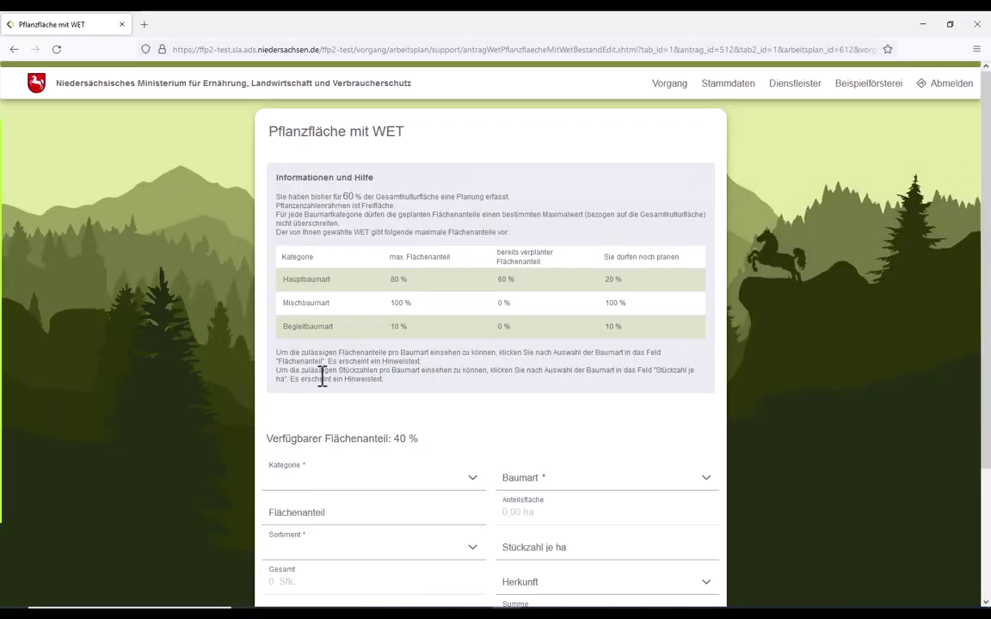
left_click(351, 483)
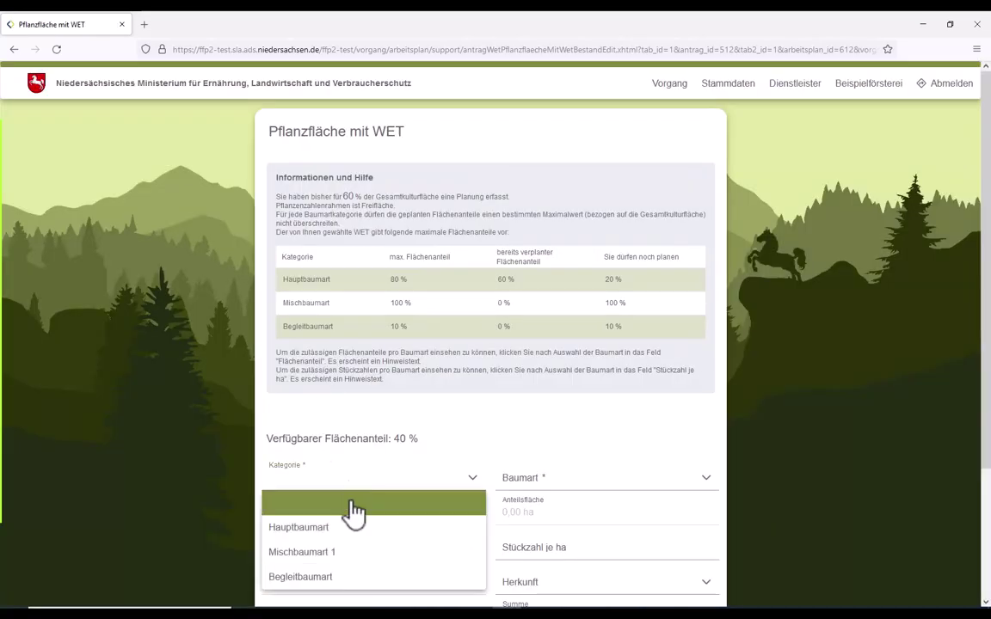
left_click(314, 555)
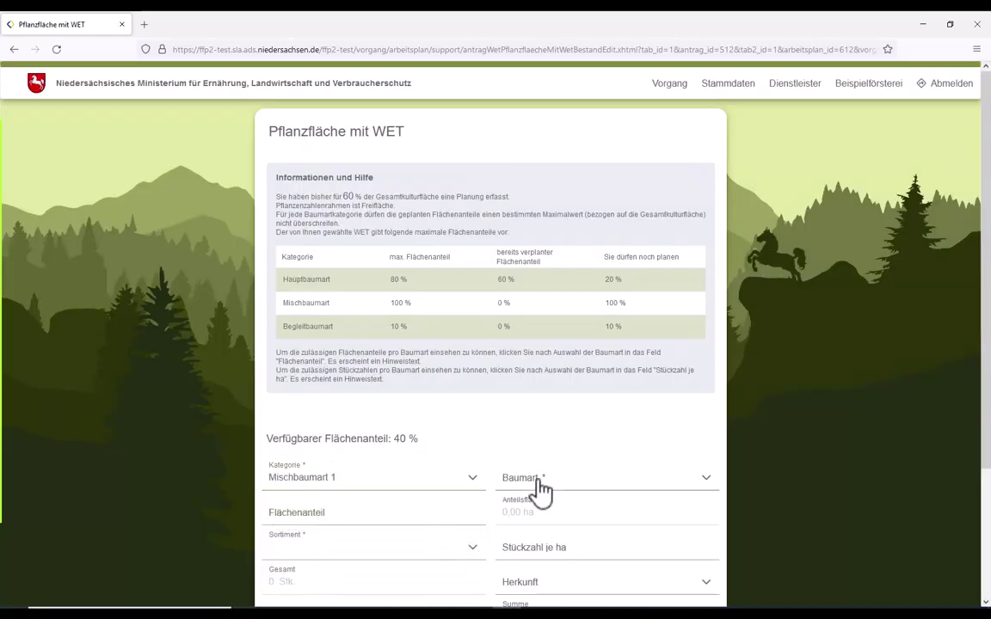
left_click(538, 491)
left_click(526, 533)
Give the Douglasie a Flächenanteil of 30 %, the Sortiment Standard and a Stückzahl of 2.500 per ha
left_click(362, 513)
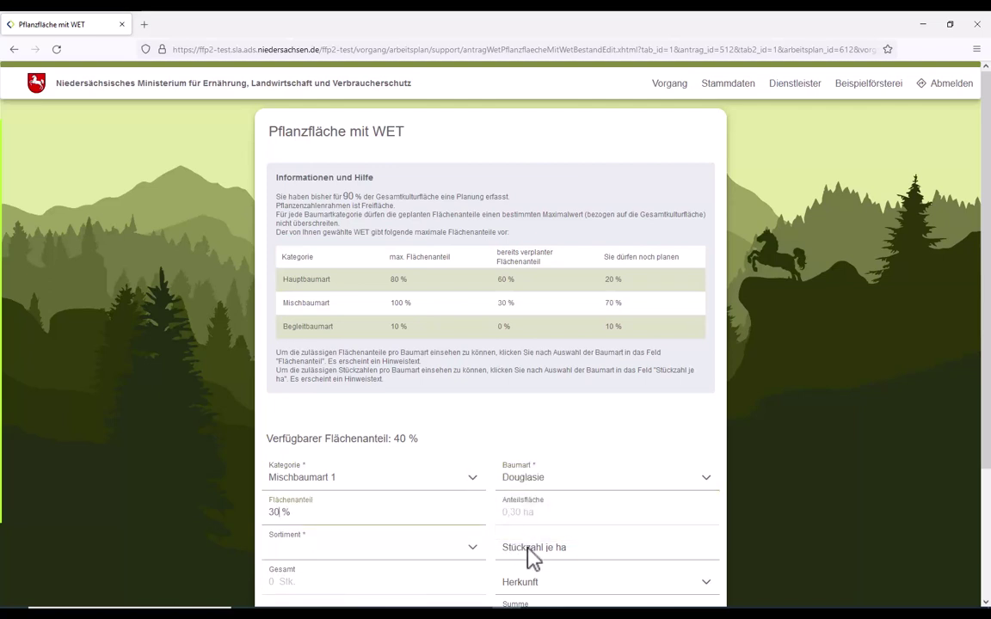
left_click(352, 559)
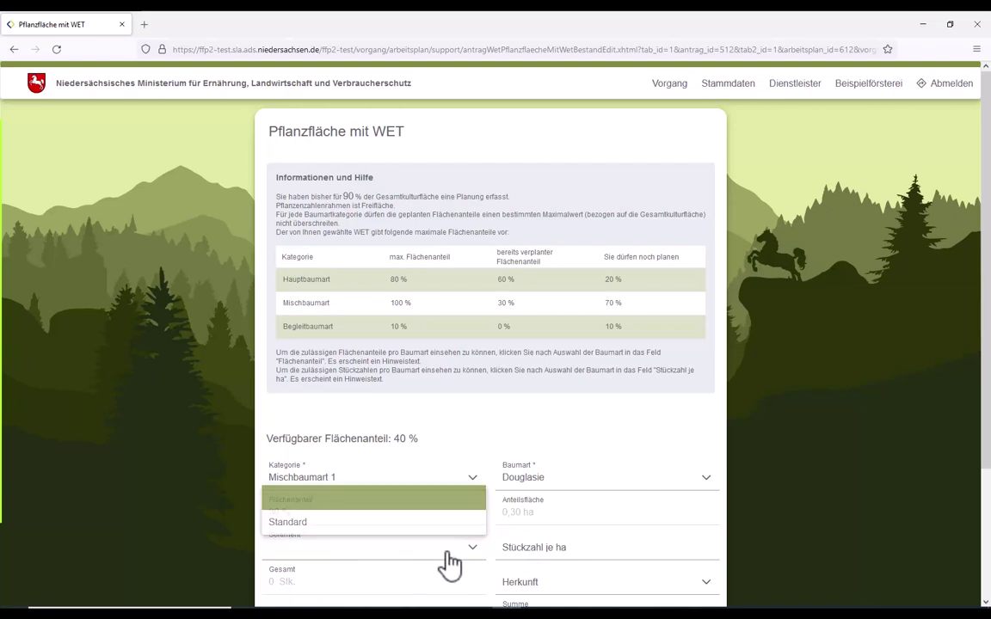
left_click(553, 547)
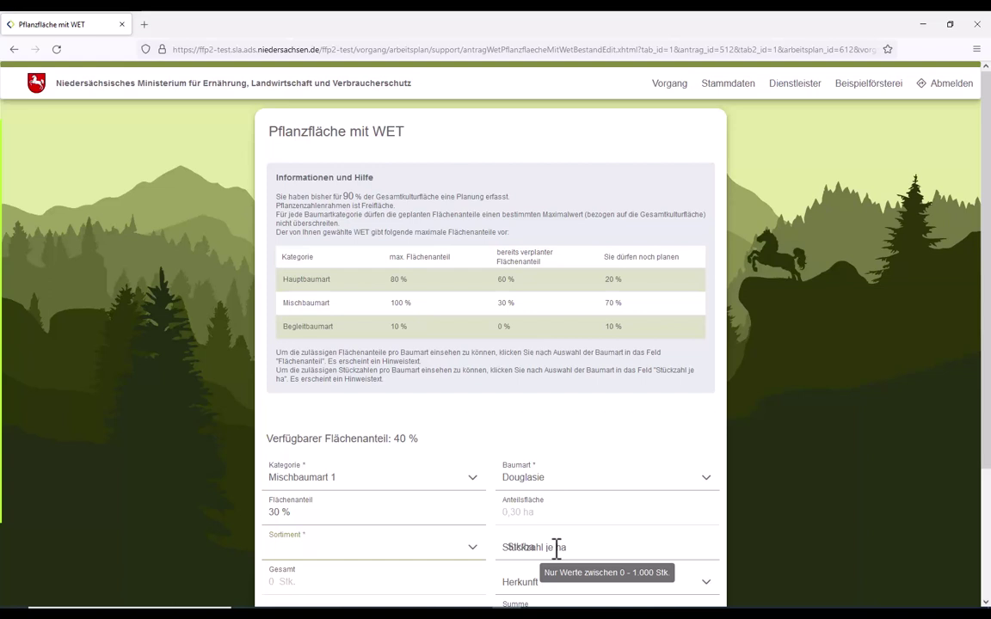
left_click(435, 559)
left_click(303, 527)
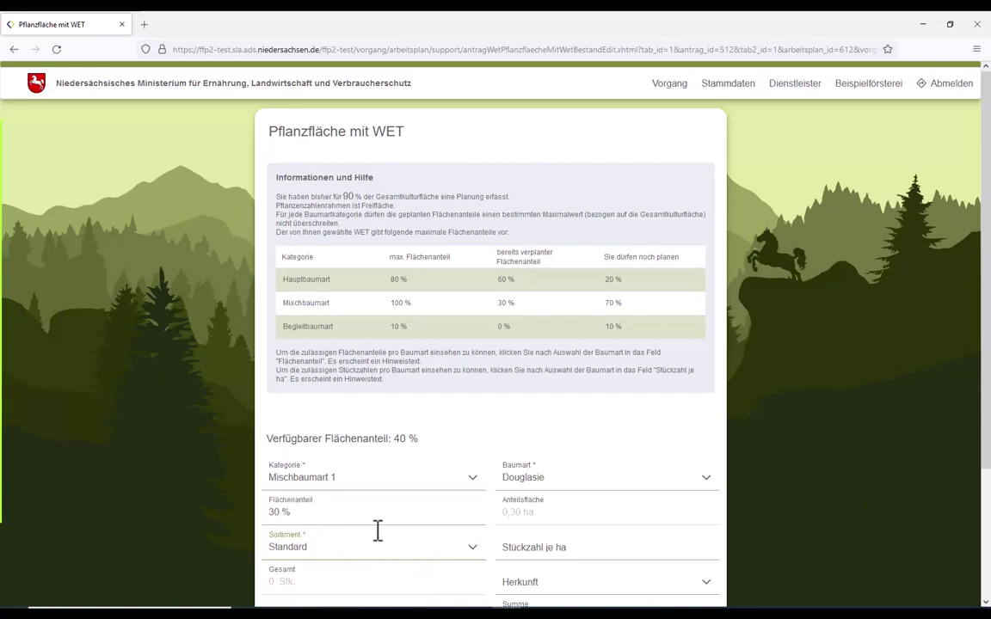
left_click(546, 557)
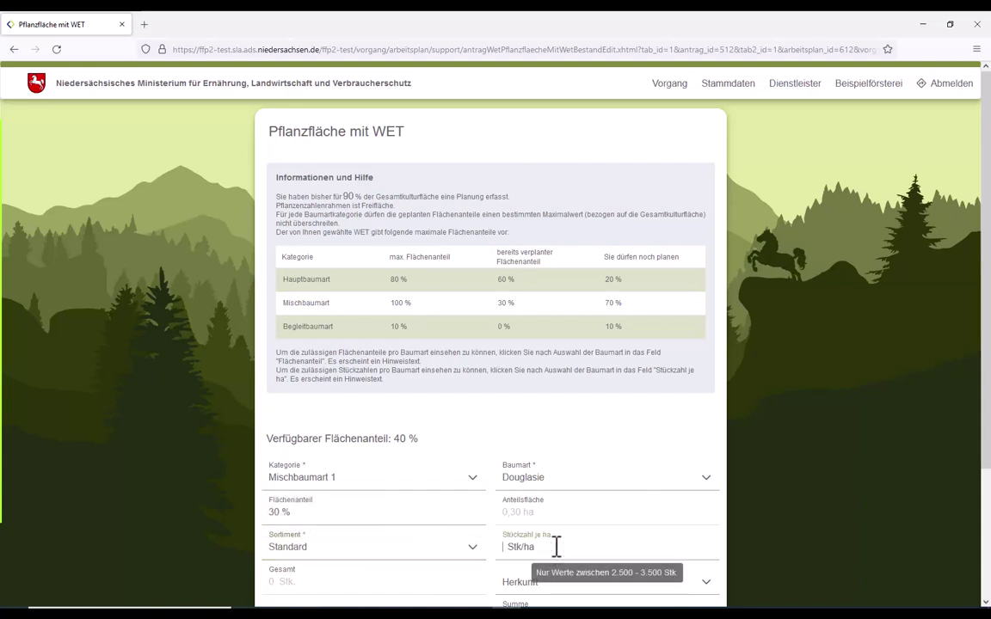
type("2.500")
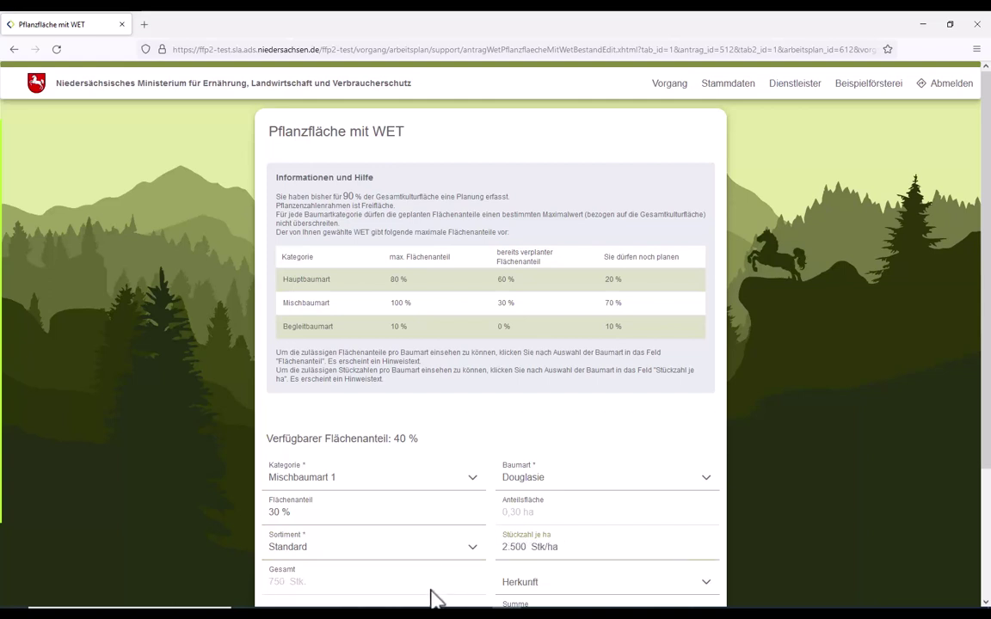
Set the Douglasie's net cost per plant to 0,50 € and accept the entry
scroll(434, 597, "down", 3)
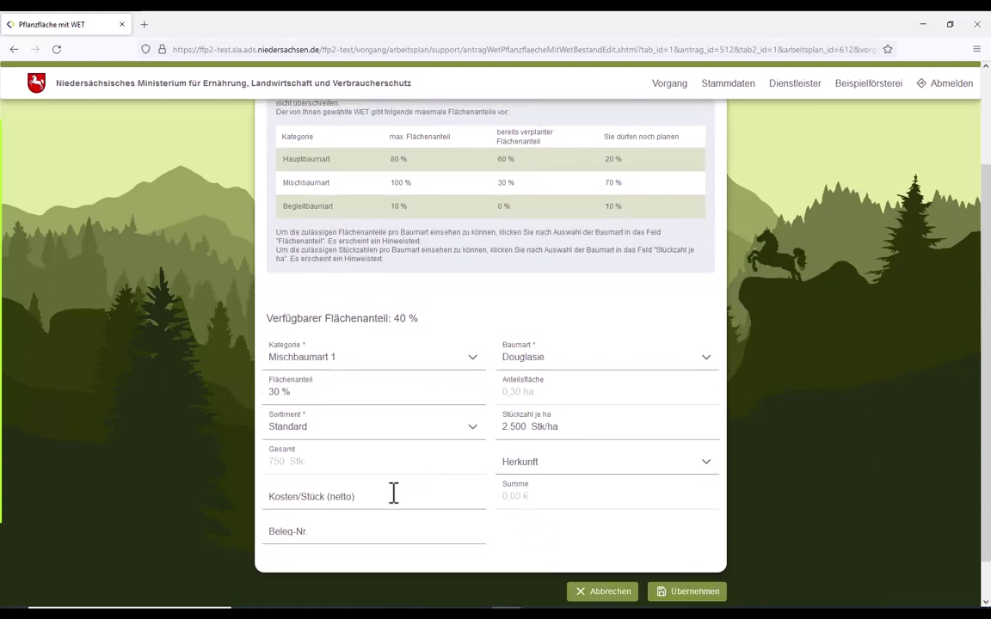
left_click(385, 499)
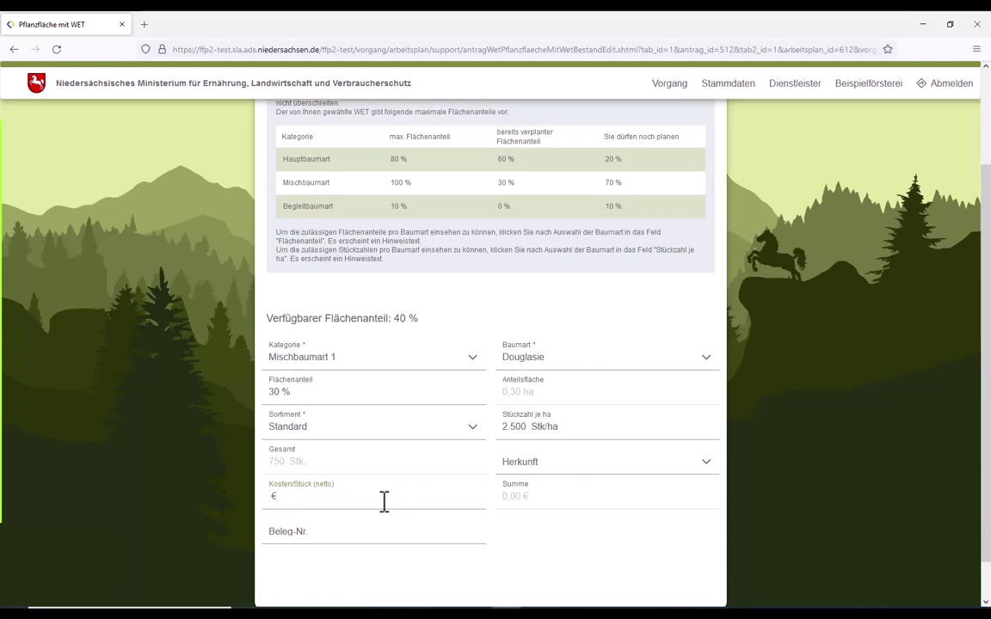
type("0,50")
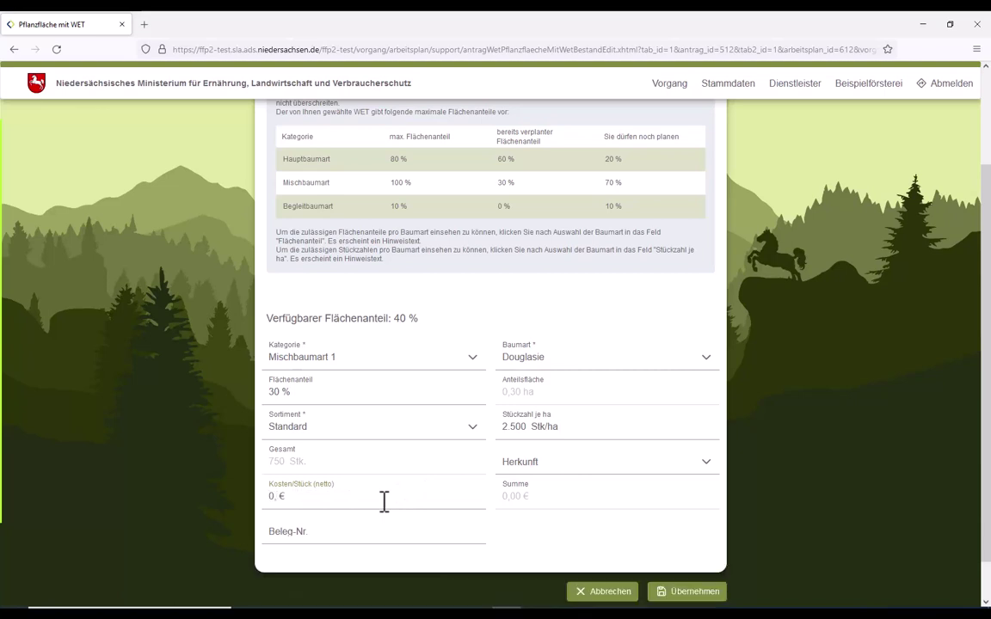
left_click(681, 597)
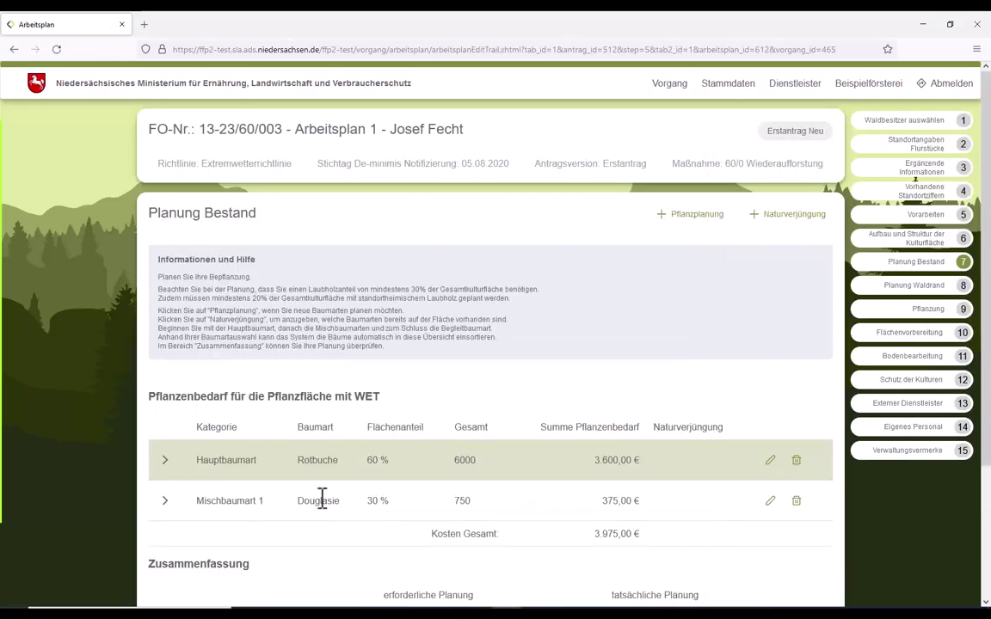
Add a Naturverjüngung entry with the Kategorie Begleitbaumart, the Baumart Bergahorn and a Flächenanteil of 10 %, and accept it
scroll(653, 430, "down", 3)
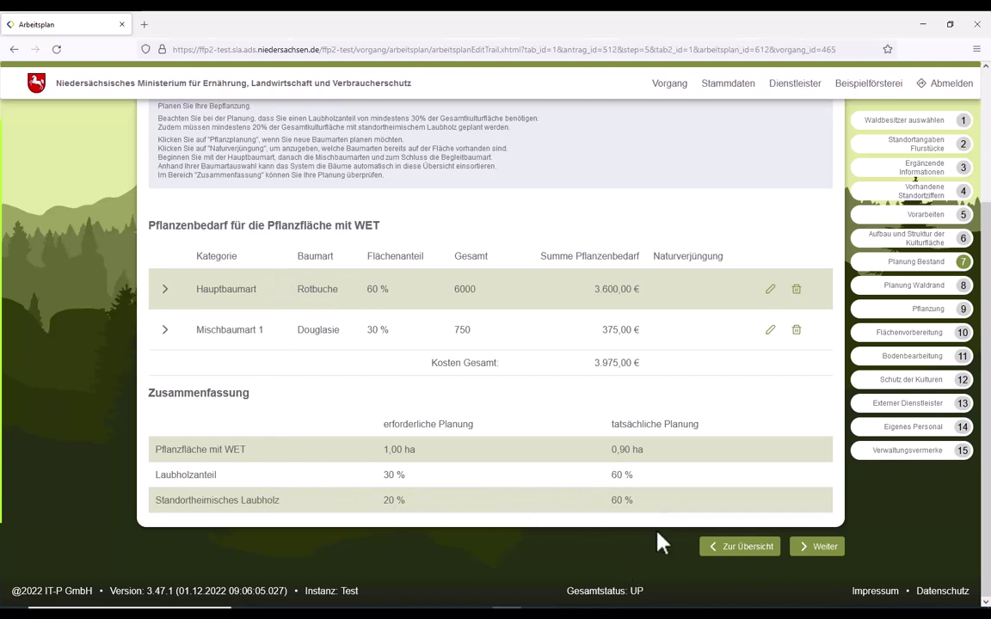
scroll(688, 516, "up", 3)
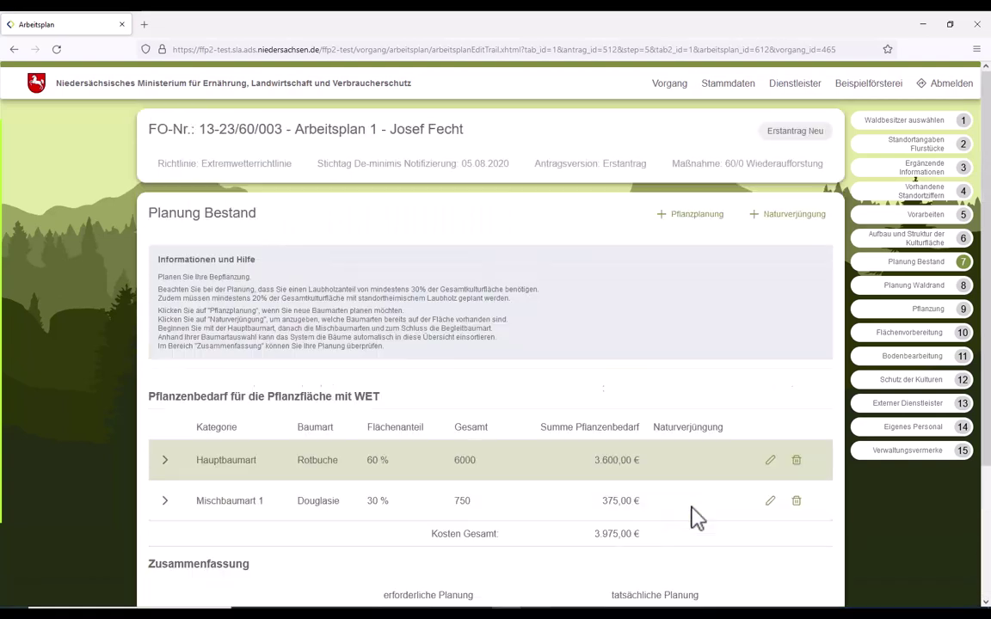
left_click(779, 220)
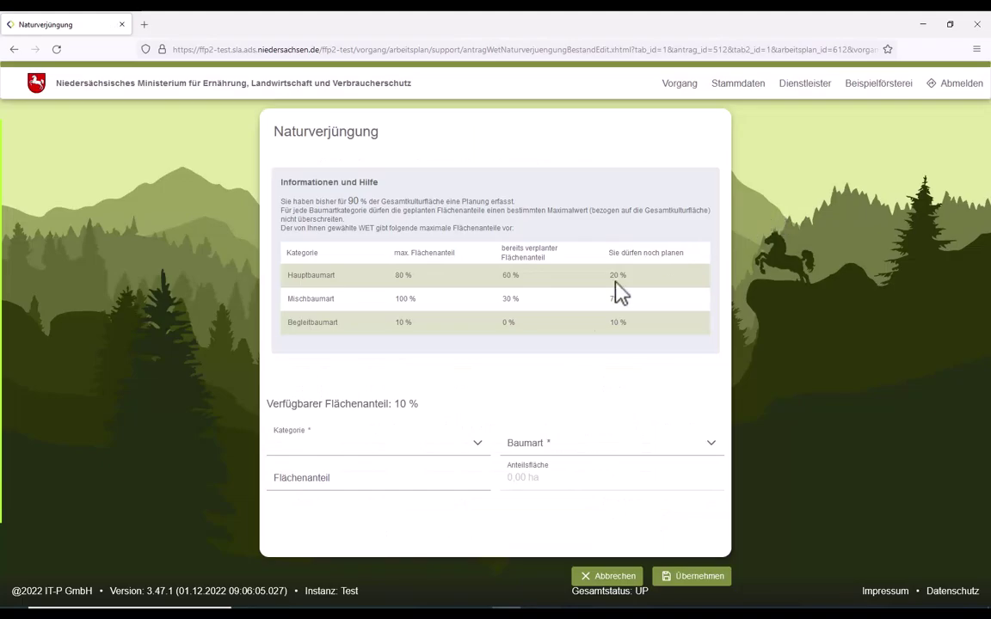
left_click(321, 456)
left_click(311, 543)
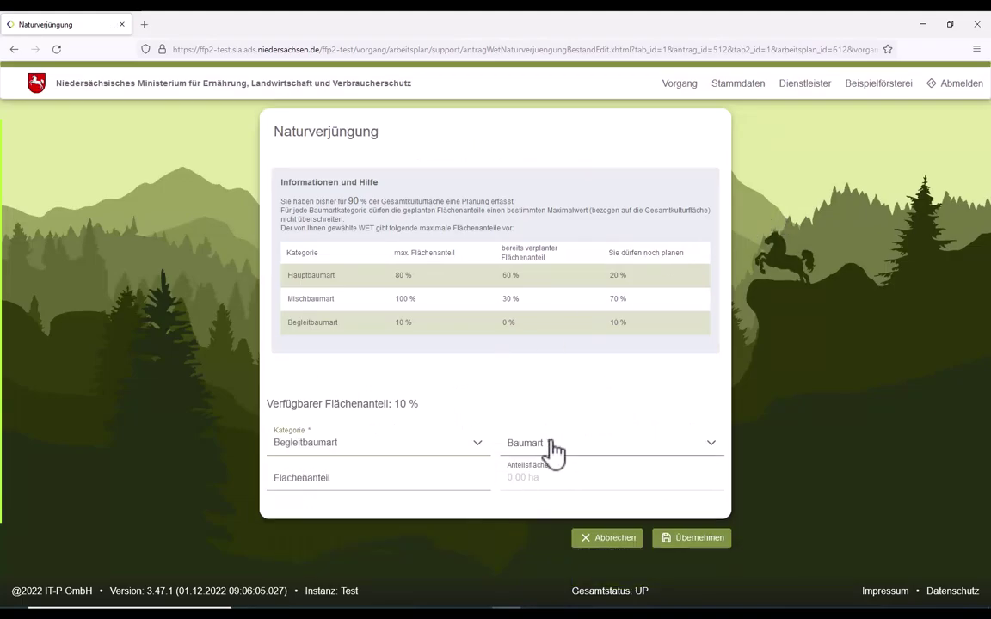
left_click(553, 452)
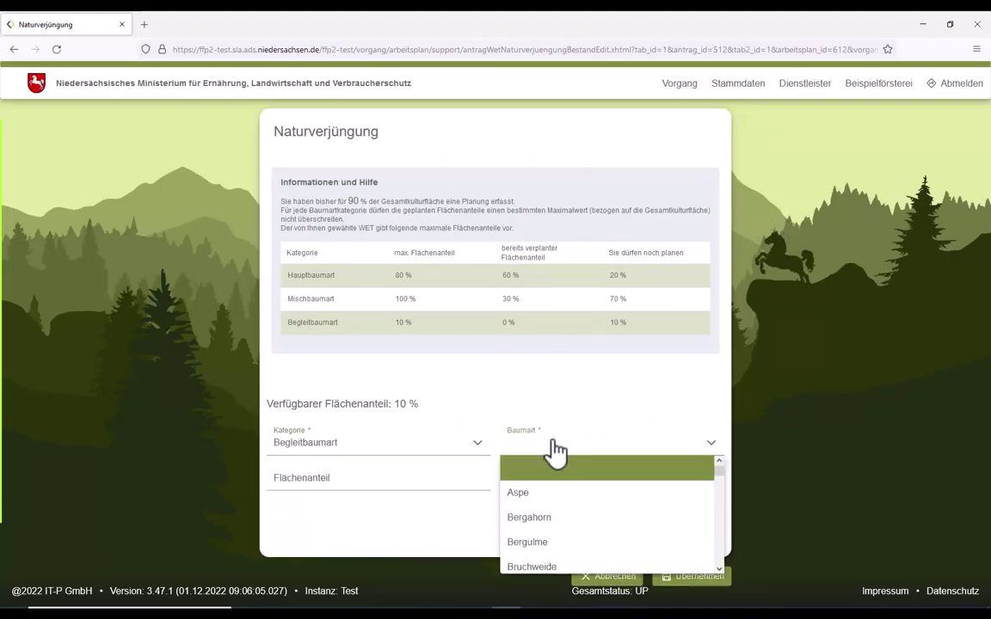
left_click(540, 519)
left_click(331, 480)
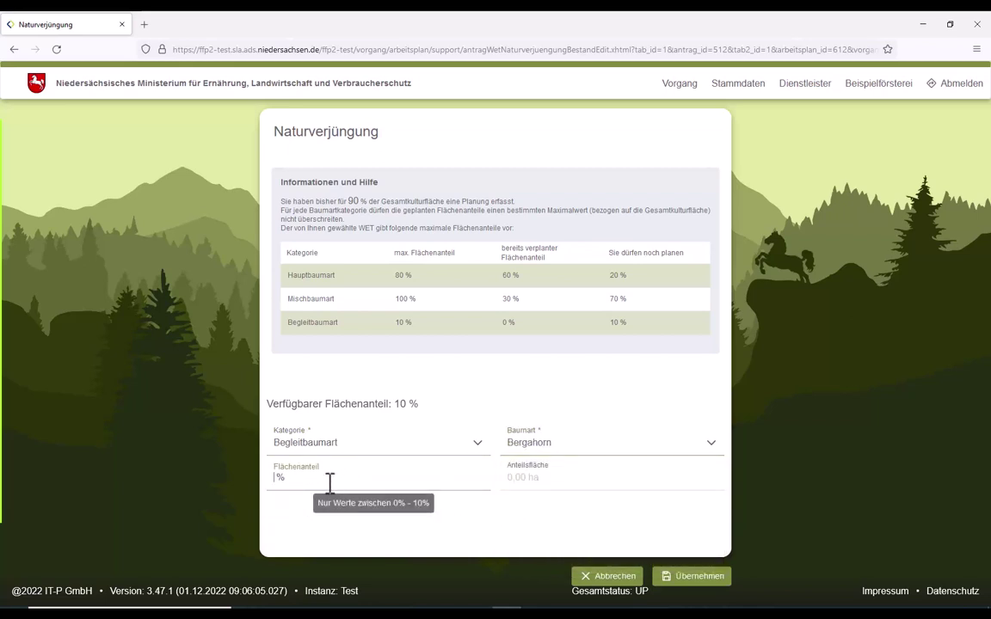
type("10")
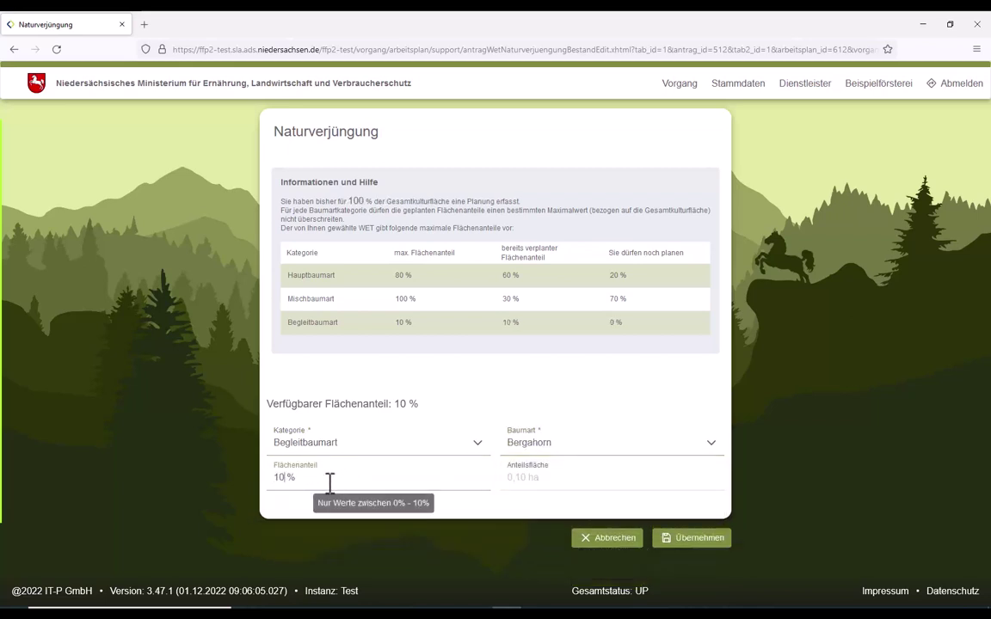
left_click(684, 540)
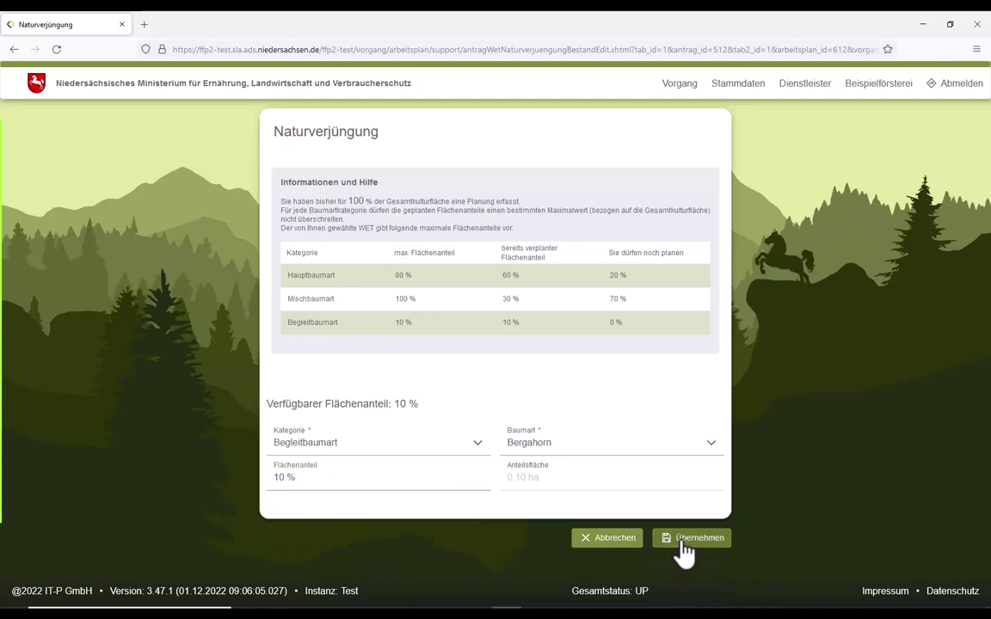
Continue to Planung Waldrand and create an entry with the Gehölzart Gemeines Pfaffenhütchen
scroll(486, 490, "down", 5)
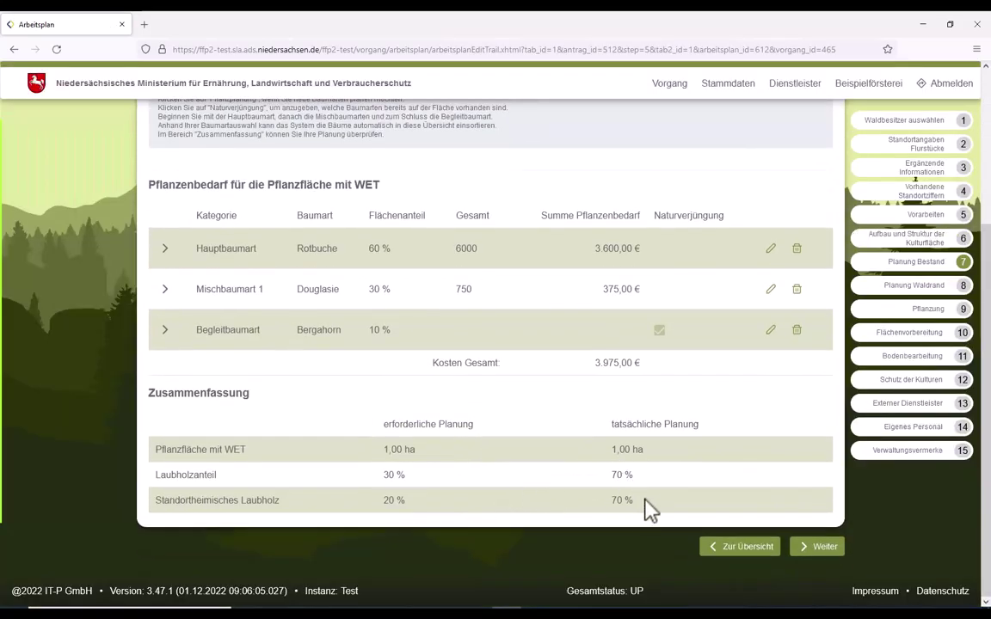
left_click(822, 552)
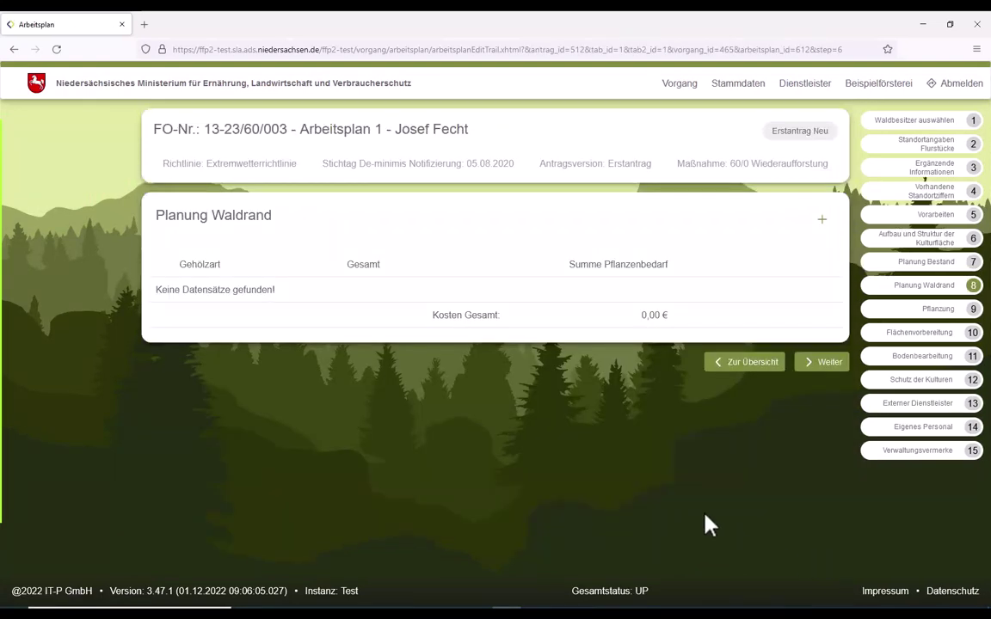
left_click(822, 221)
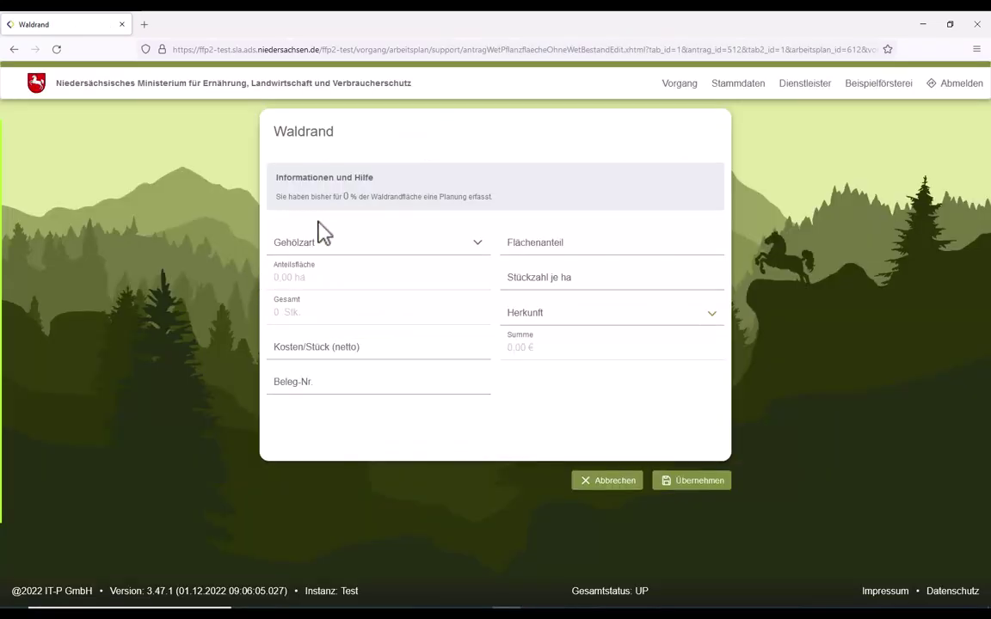
left_click(327, 250)
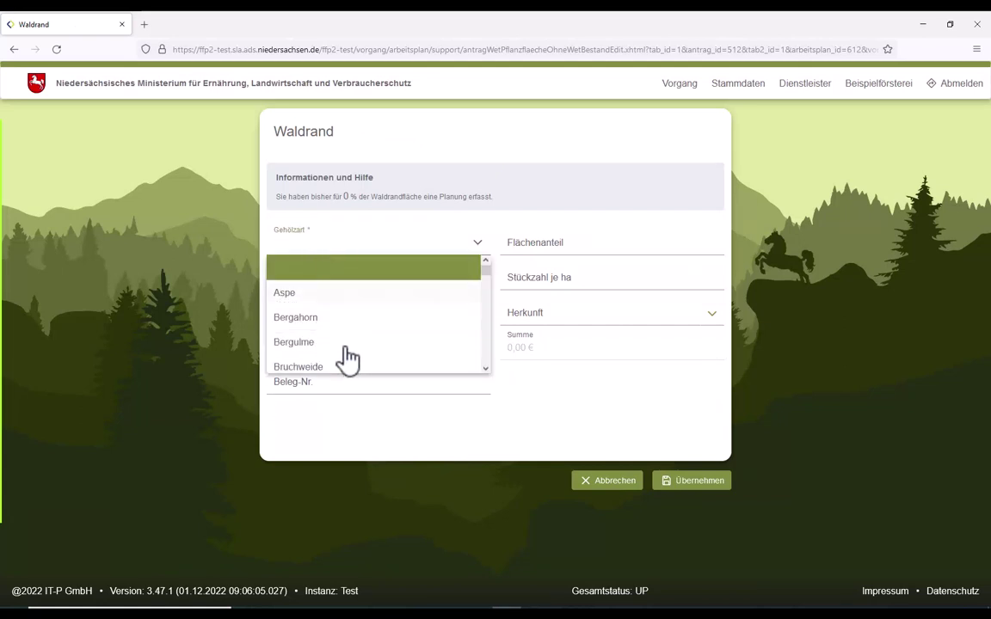
scroll(361, 366, "down", 5)
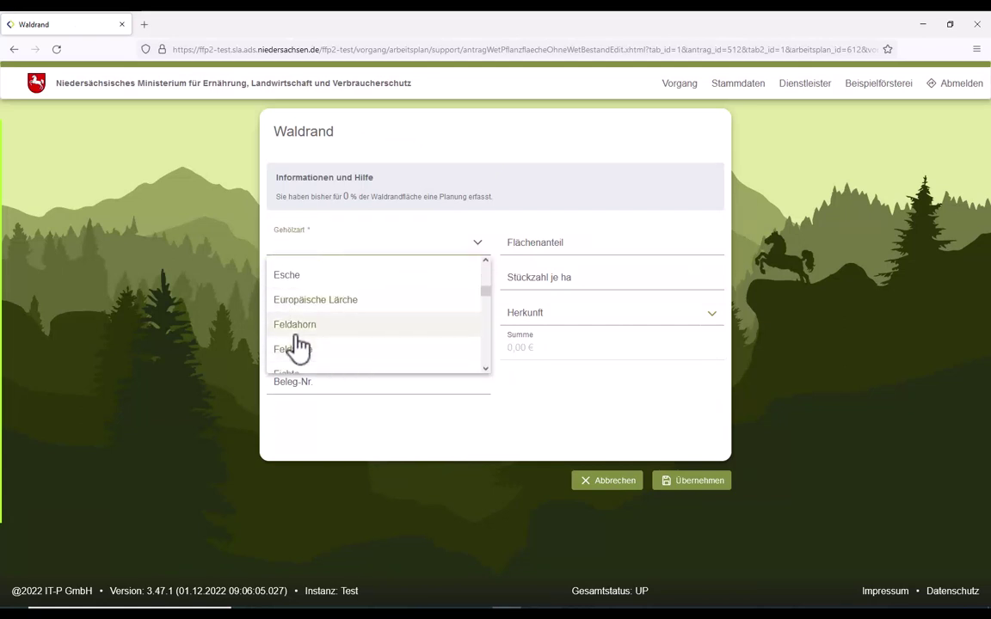
scroll(335, 351, "down", 5)
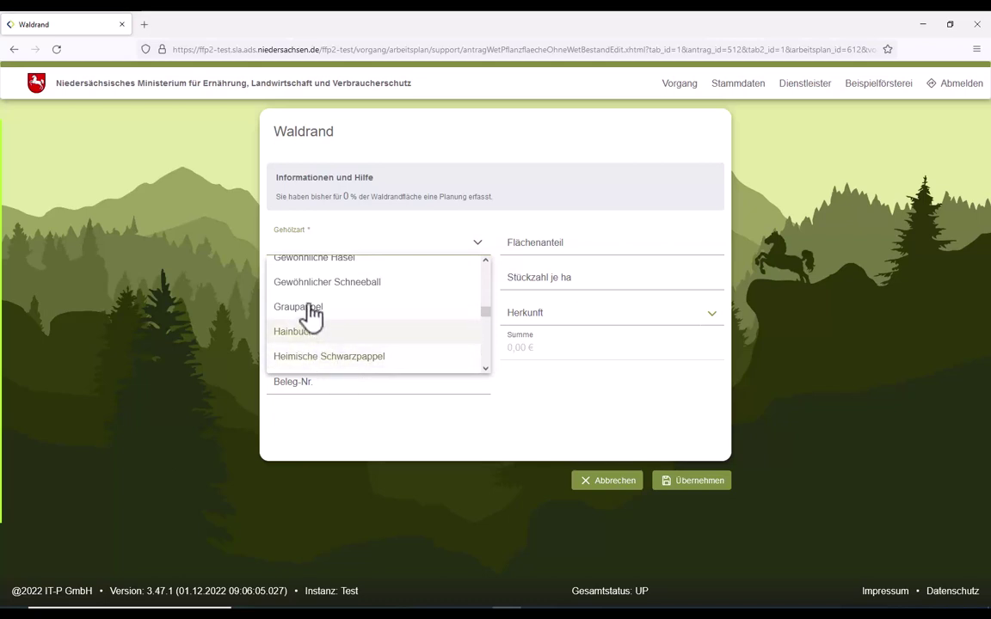
scroll(323, 301, "up", 2)
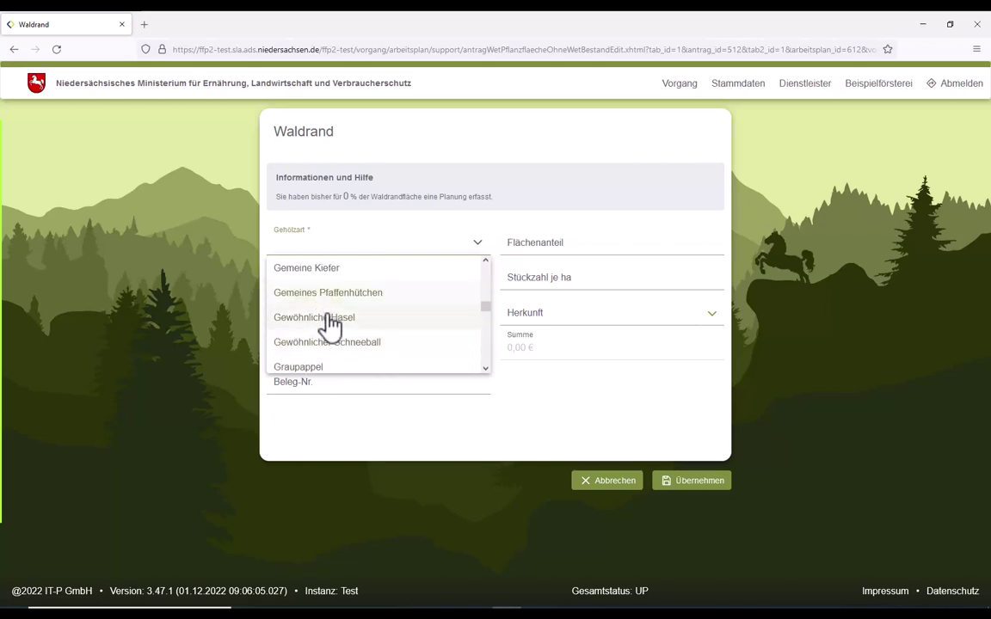
left_click(320, 292)
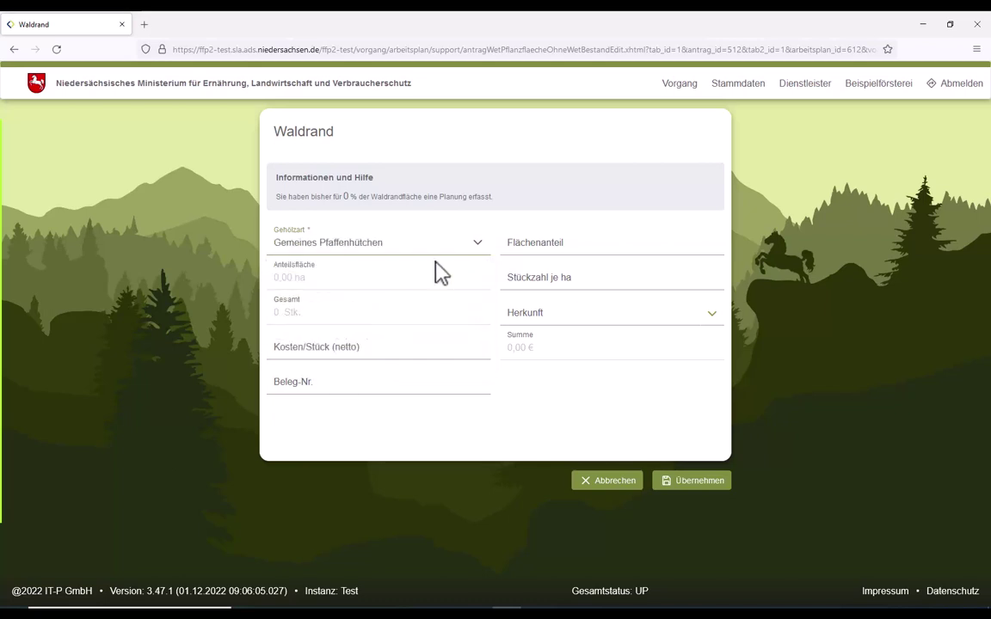
Give the Gemeines Pfaffenhütchen a Flächenanteil of 50 %, a Stückzahl of 1.000 per ha and a net cost of 1 € per plant, and accept it
left_click(534, 243)
type("50")
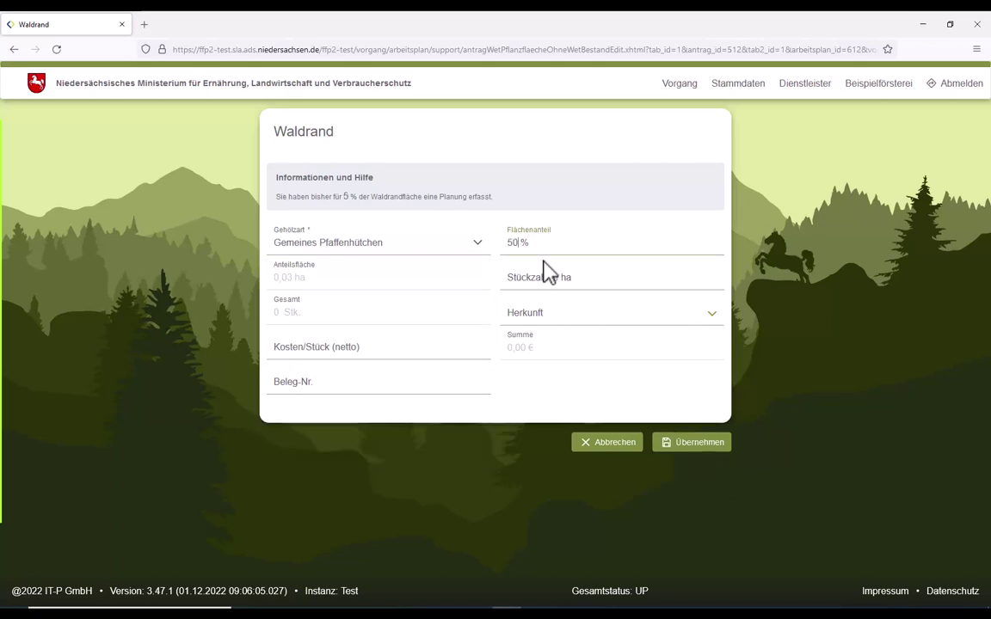
left_click(551, 279)
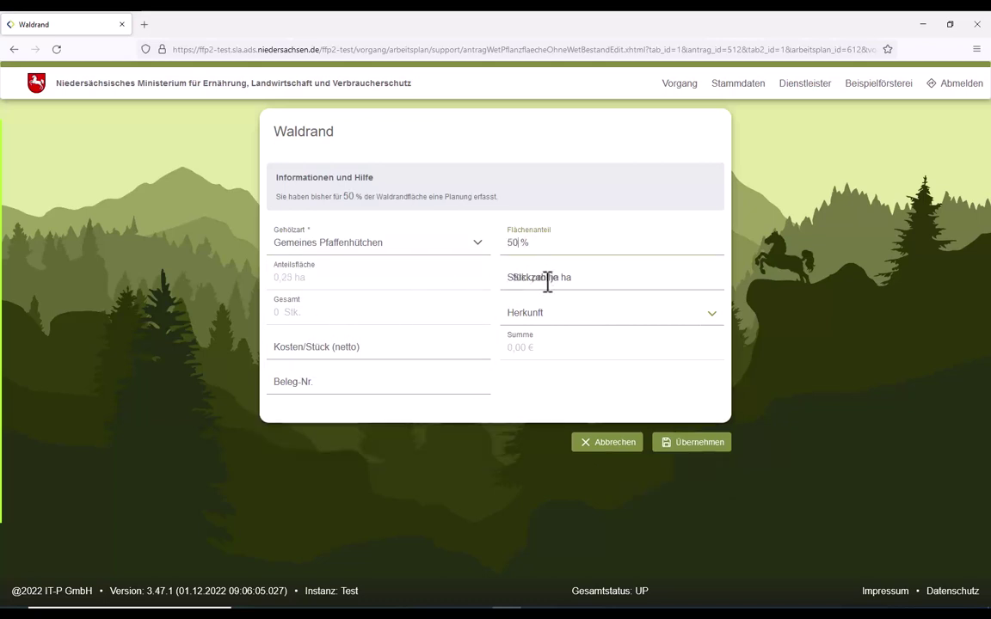
type("1000")
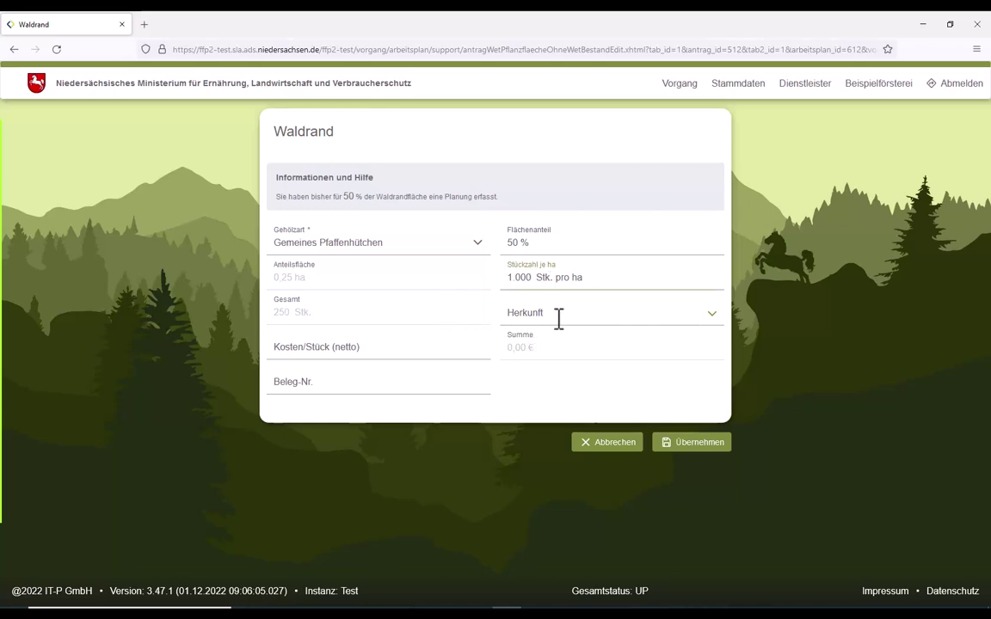
left_click(401, 344)
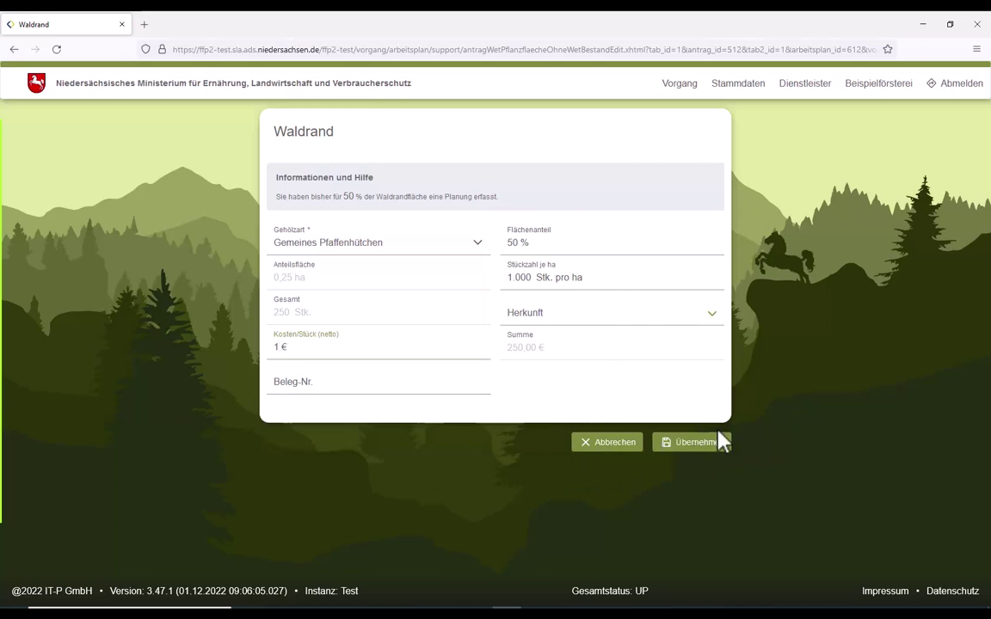
left_click(691, 448)
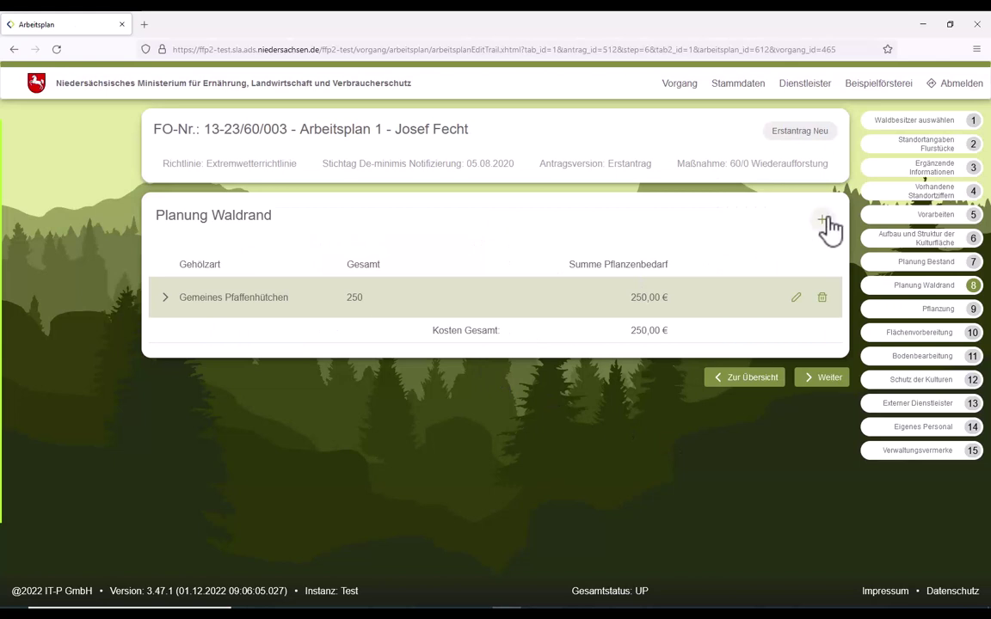
Create another Waldrand entry with the Gehölzart Schlehe, Schwarzdorn
left_click(822, 220)
left_click(316, 249)
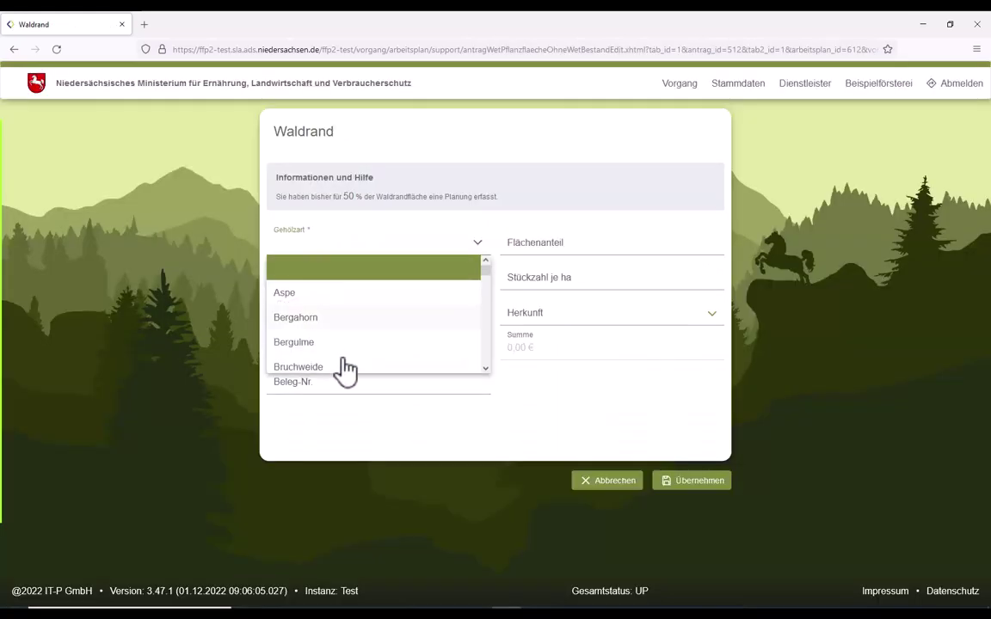
scroll(340, 344, "down", 3)
scroll(335, 316, "down", 5)
left_click(335, 332)
Give the Schlehe a Flächenanteil of 50 % and a Stückzahl of 1.000 per ha, and try to accept the entry
left_click(568, 247)
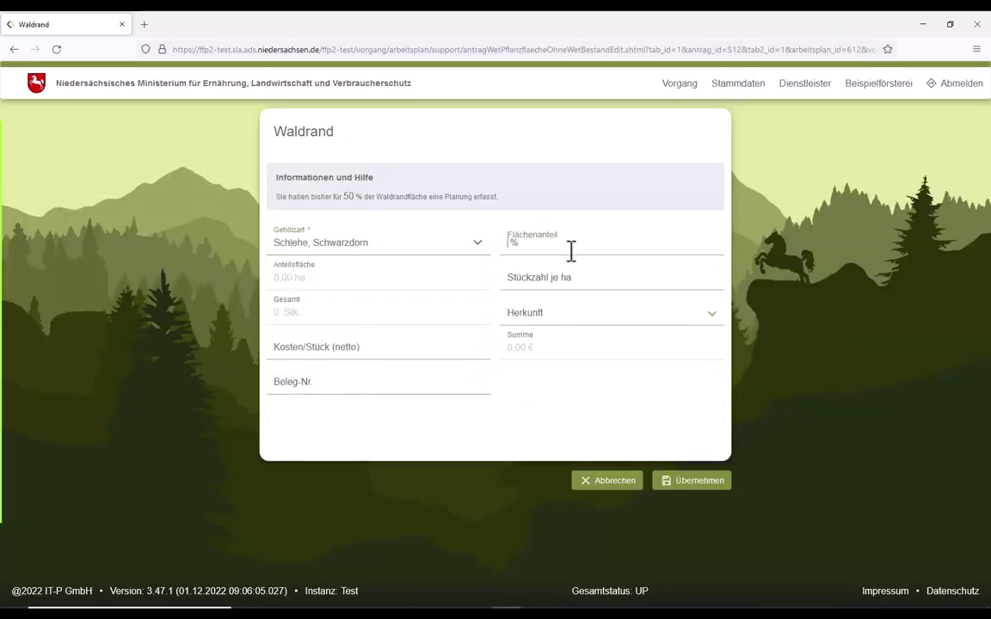
type("50")
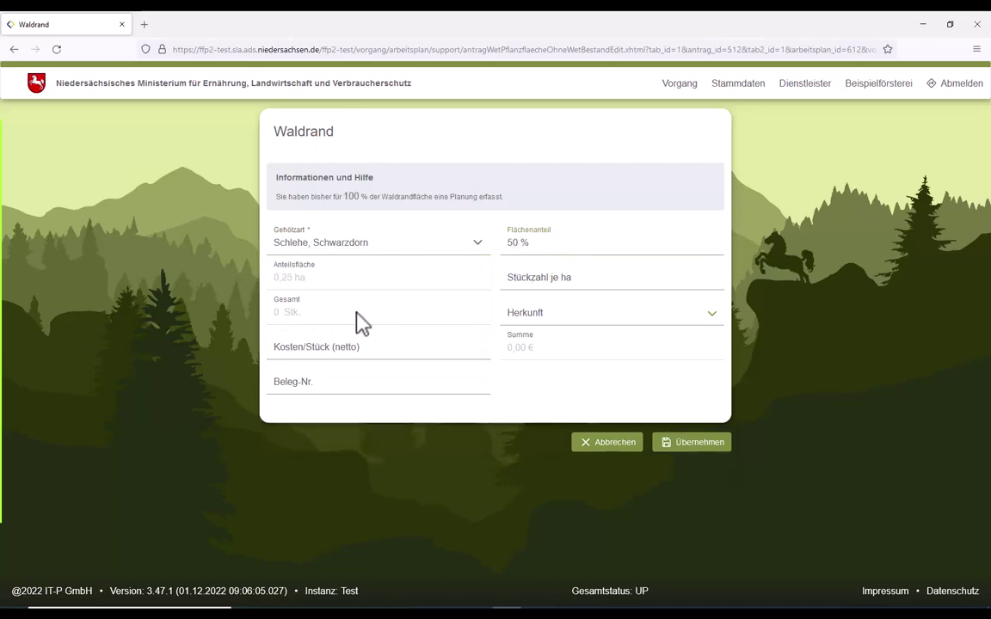
left_click(548, 281)
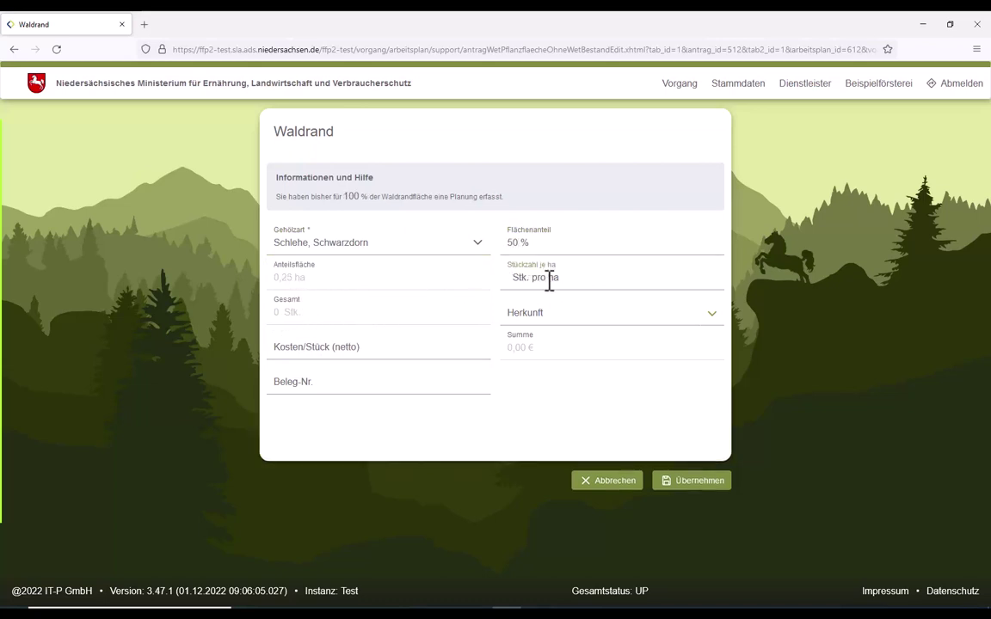
type("1000")
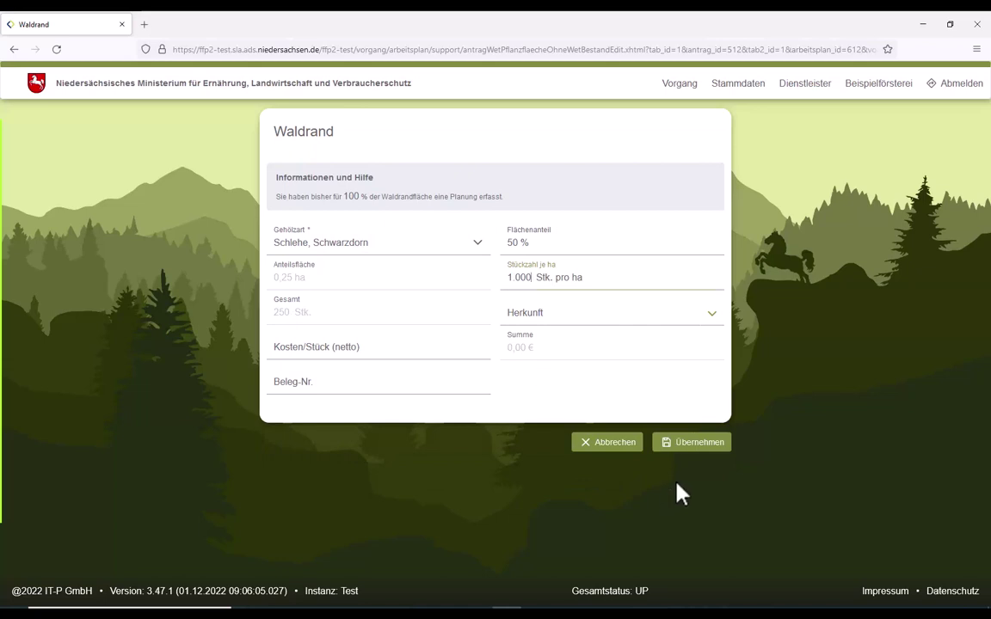
left_click(689, 449)
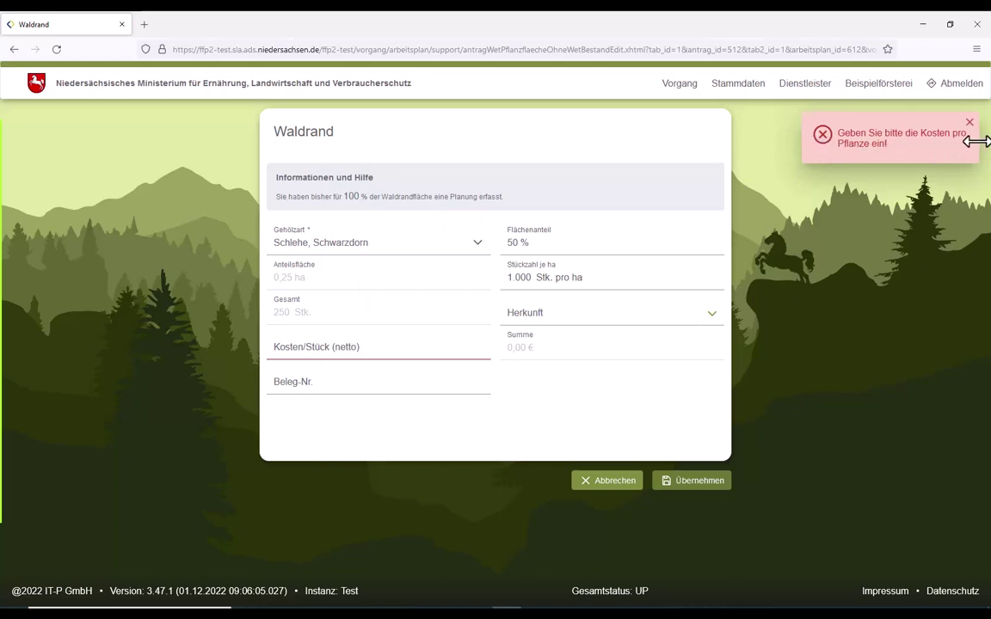
Set the Schlehe's net cost per plant to 1,00 € and accept the entry
left_click(293, 348)
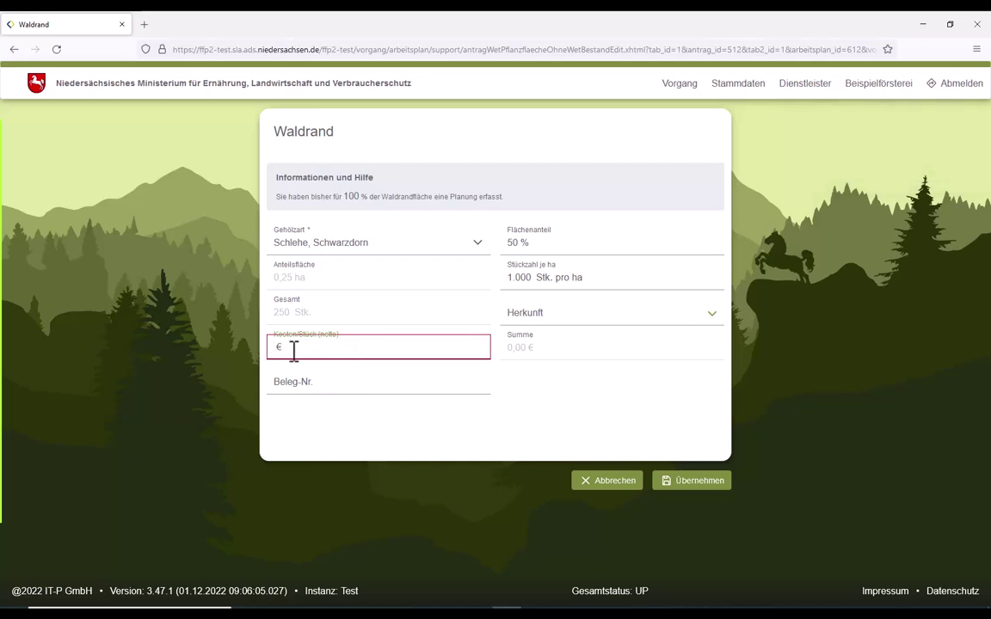
type("1")
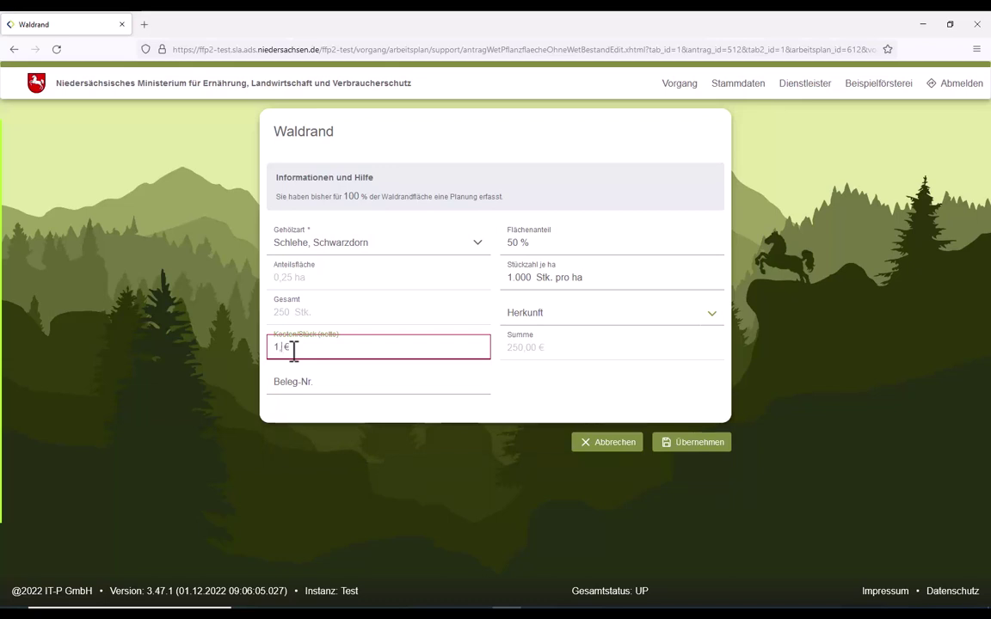
type(",00")
left_click(712, 451)
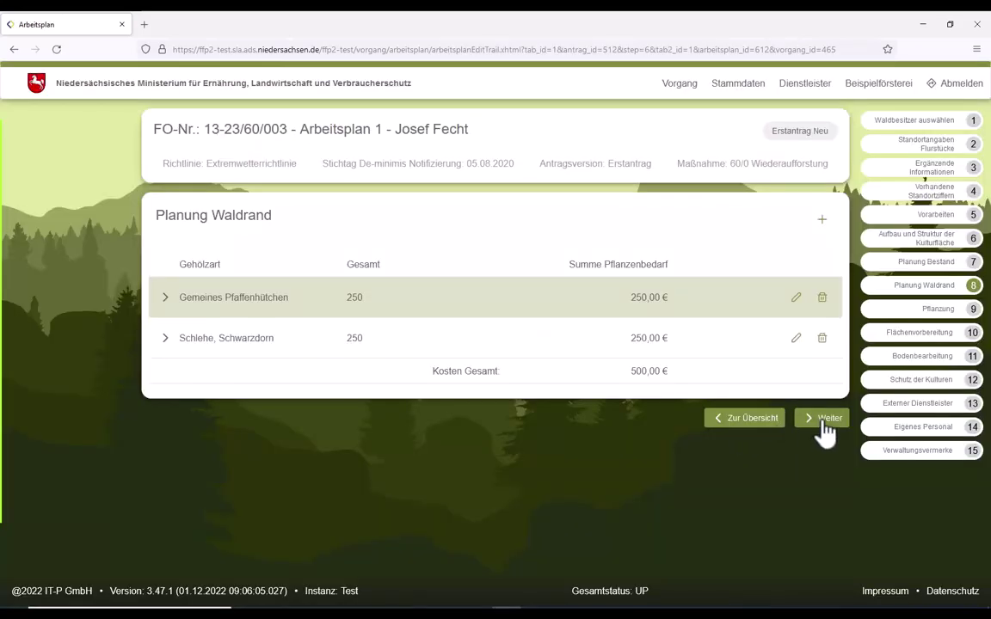
Add a Pflanzung entry with the Tätigkeit Pflanzung, an Umfang of 6.750 Stk. and costs of 0,60 € per Stk., and accept it
left_click(822, 419)
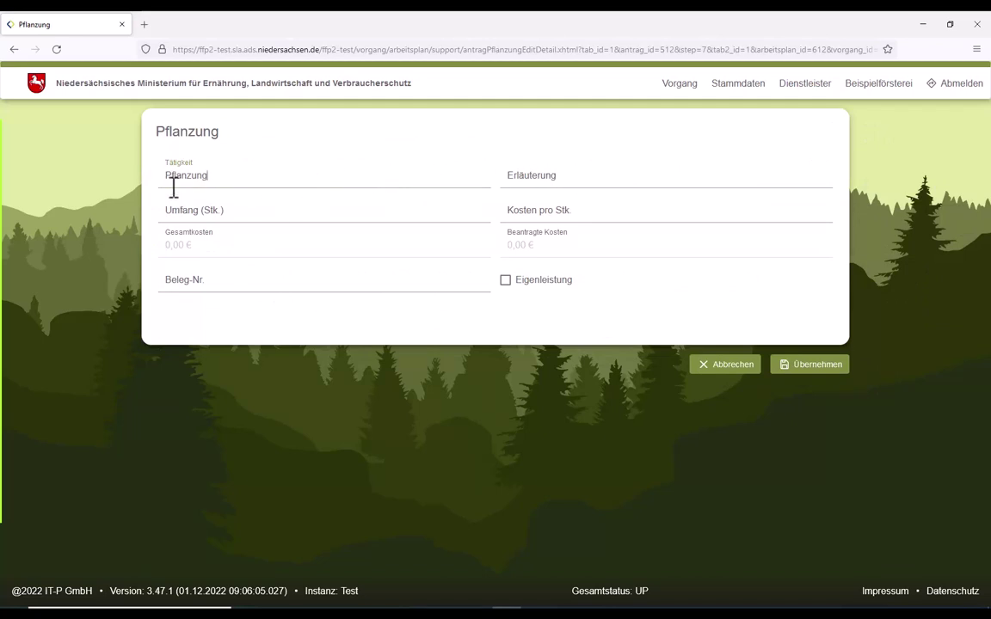
left_click(186, 215)
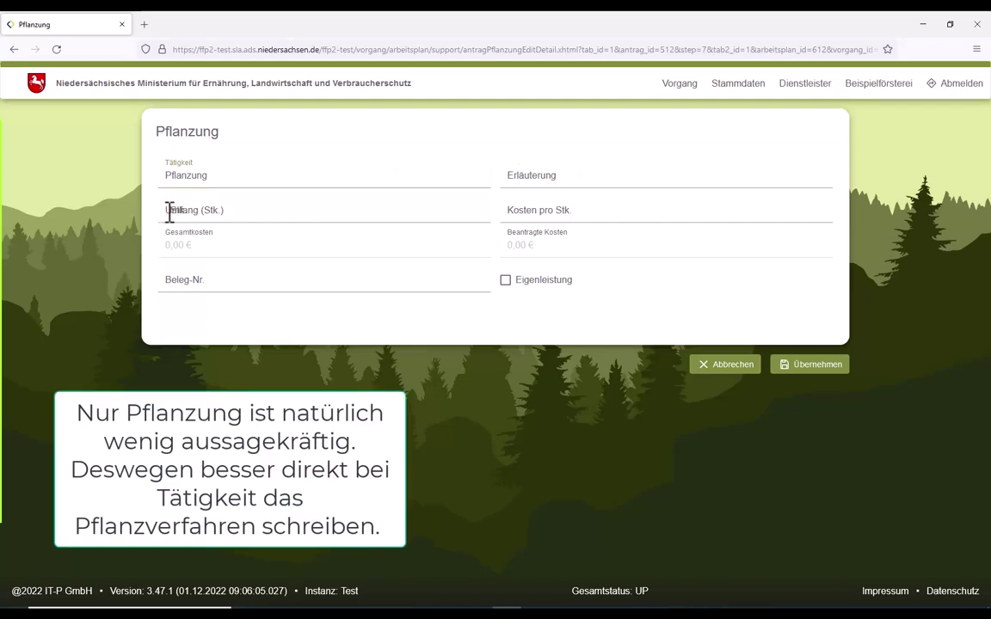
left_click(169, 212)
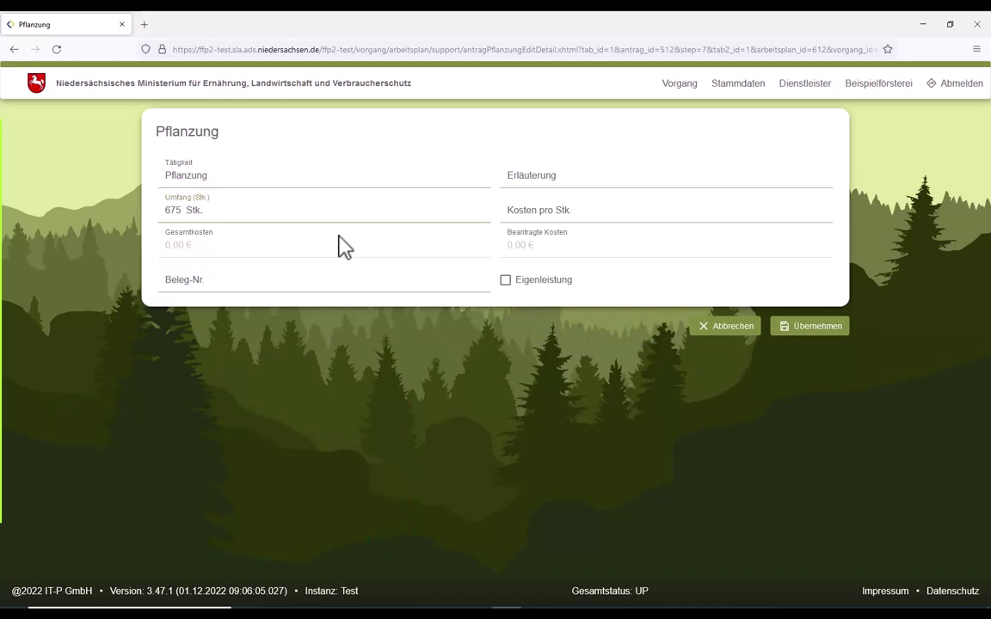
left_click(616, 206)
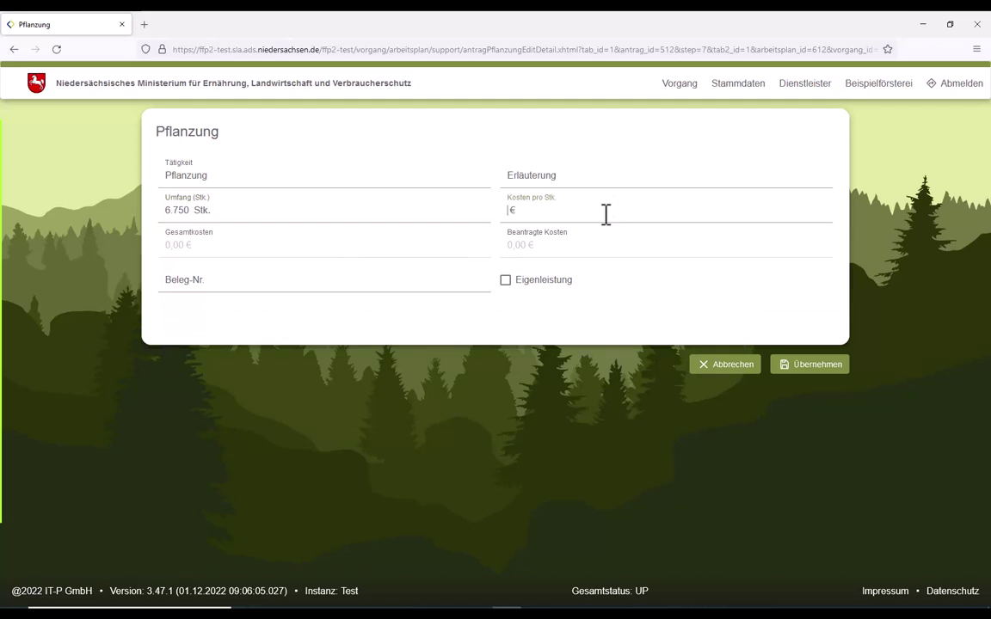
type("0,60")
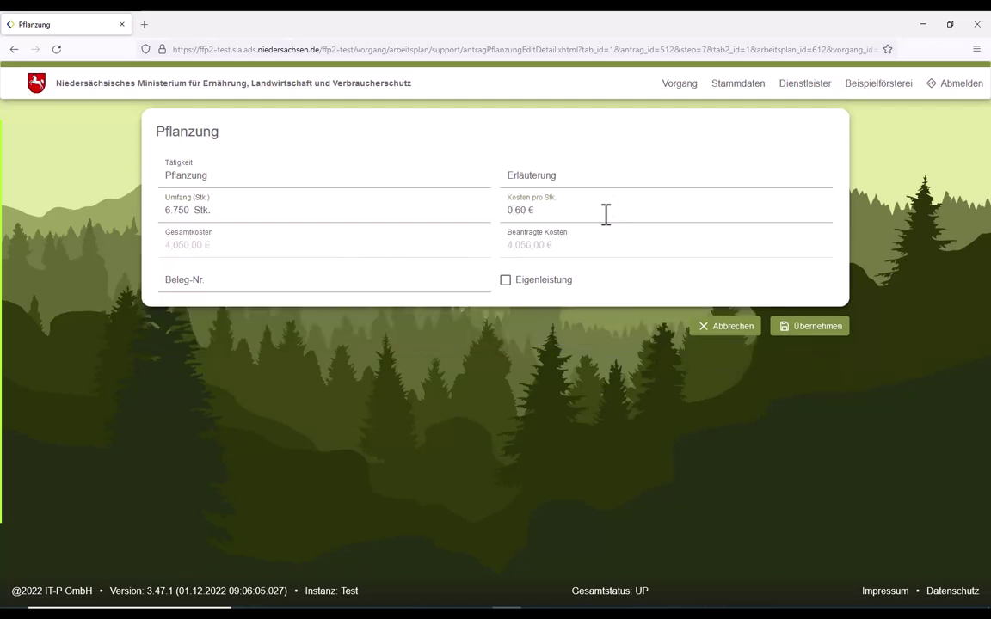
left_click(824, 327)
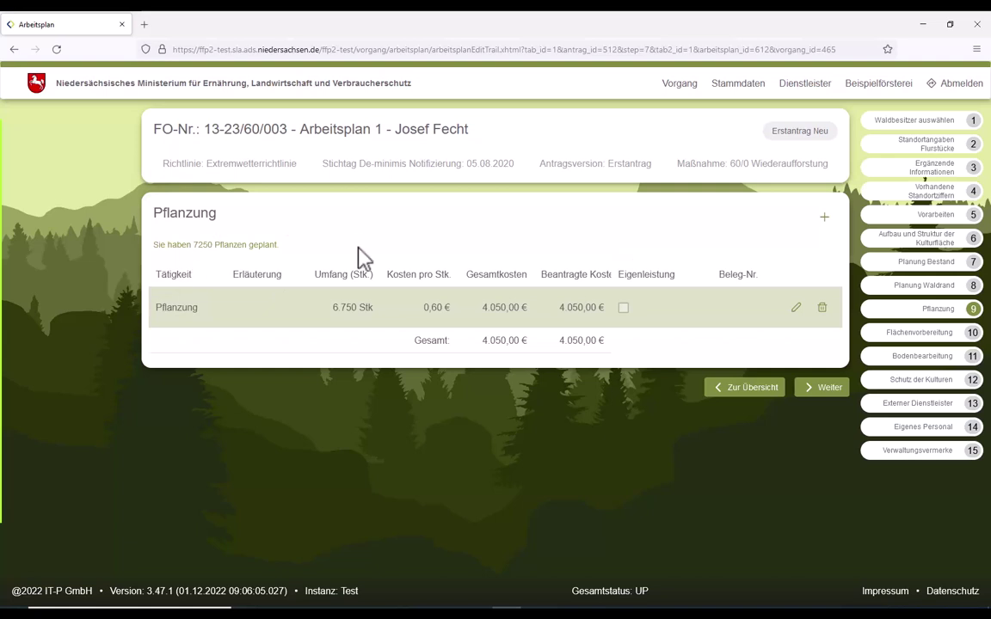
Add a second Pflanzung entry with the Erläuterung Waldrand, 500 Stk. at 0,50 € each, marked as Eigenleistung, and accept it
left_click(824, 226)
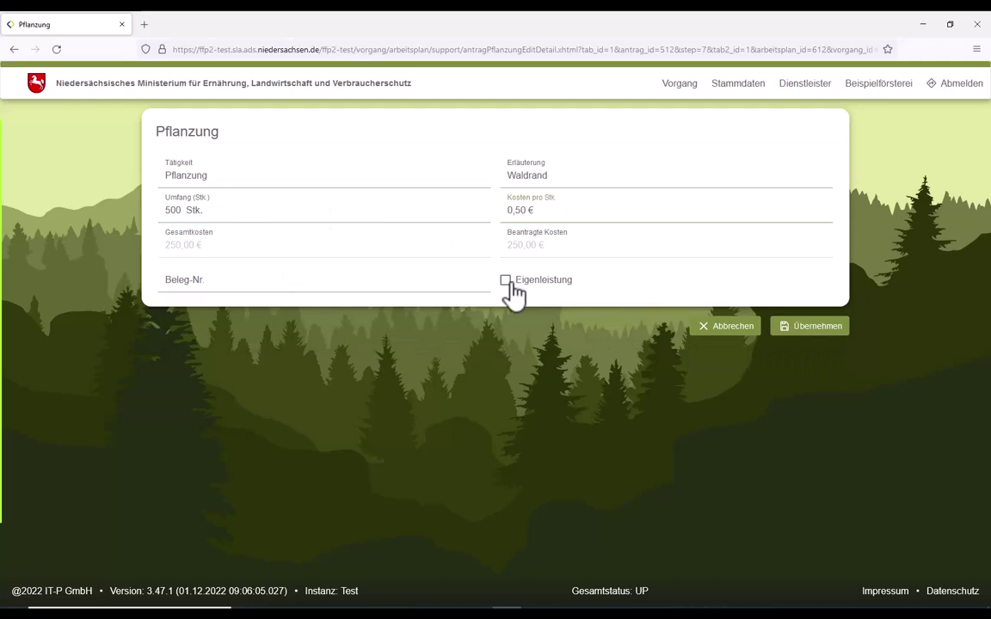
left_click(507, 281)
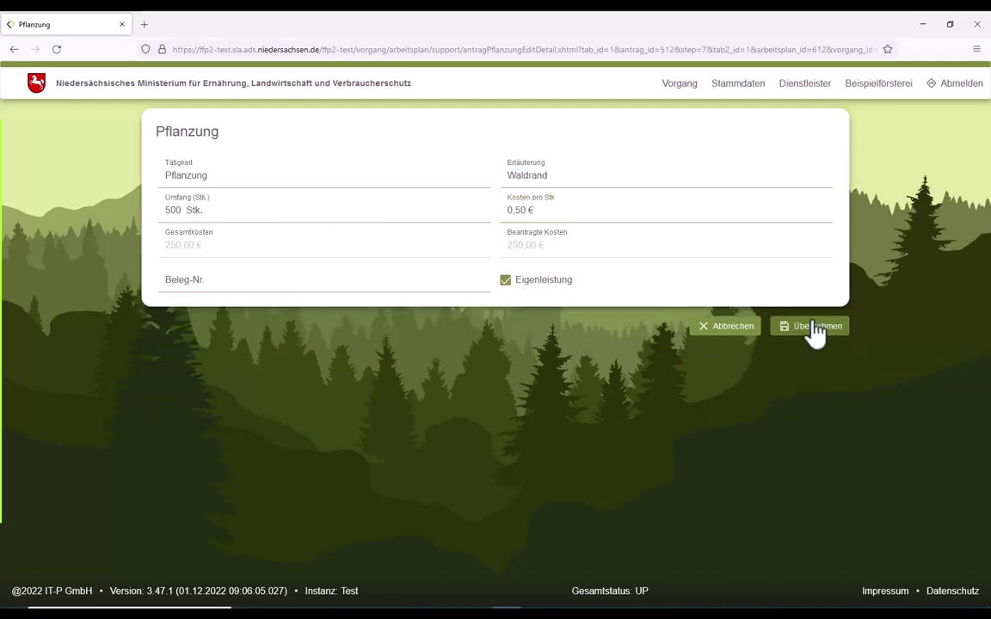
left_click(812, 328)
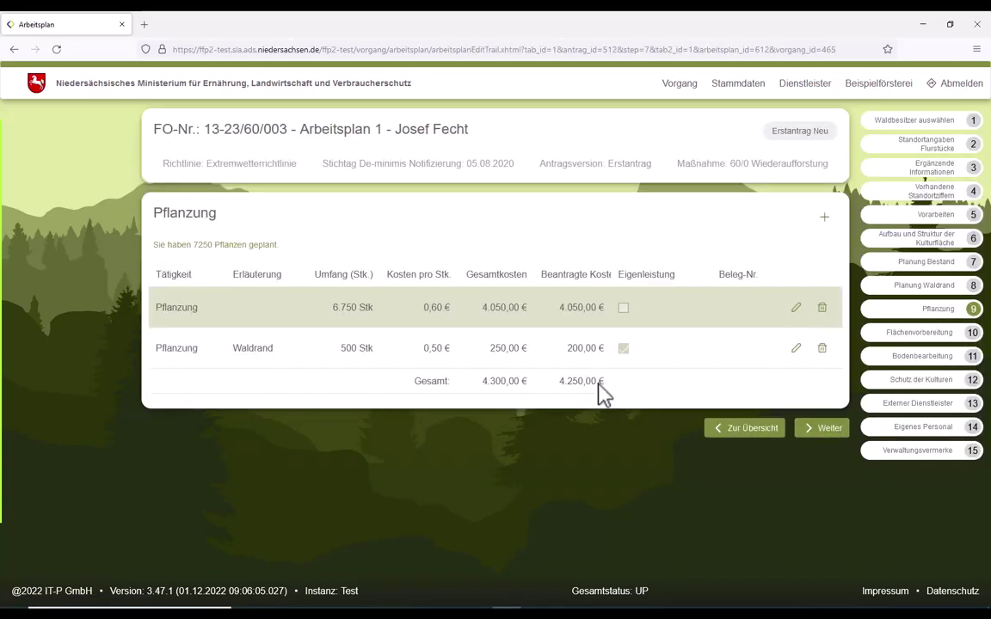
Create a Flächenvorbereitung entry with the Tätigkeit Beseitigung von starkem Konkurrenzbewuchs
left_click(812, 436)
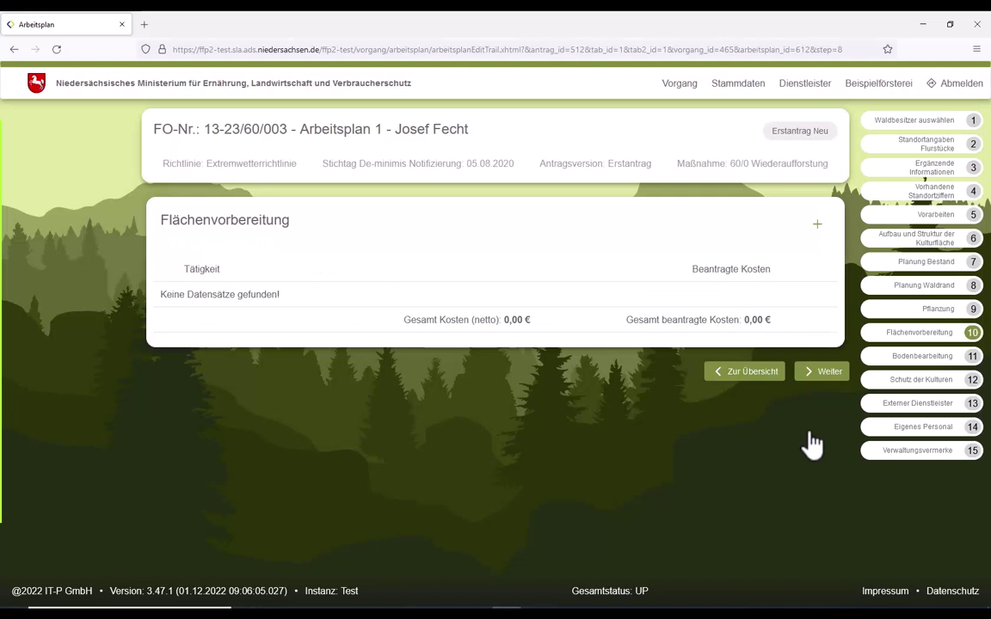
left_click(817, 226)
left_click(451, 178)
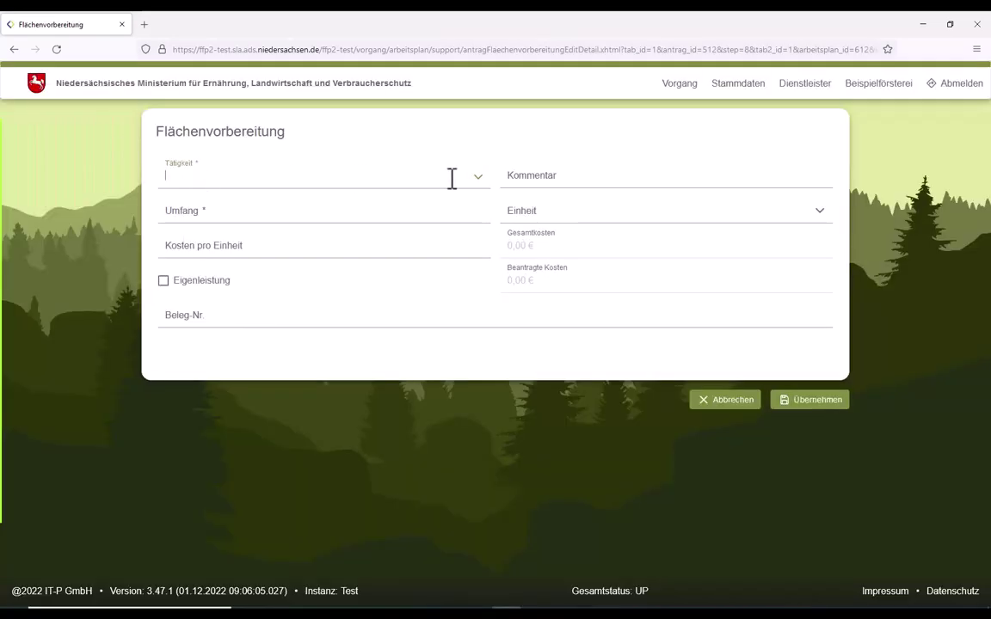
left_click(478, 179)
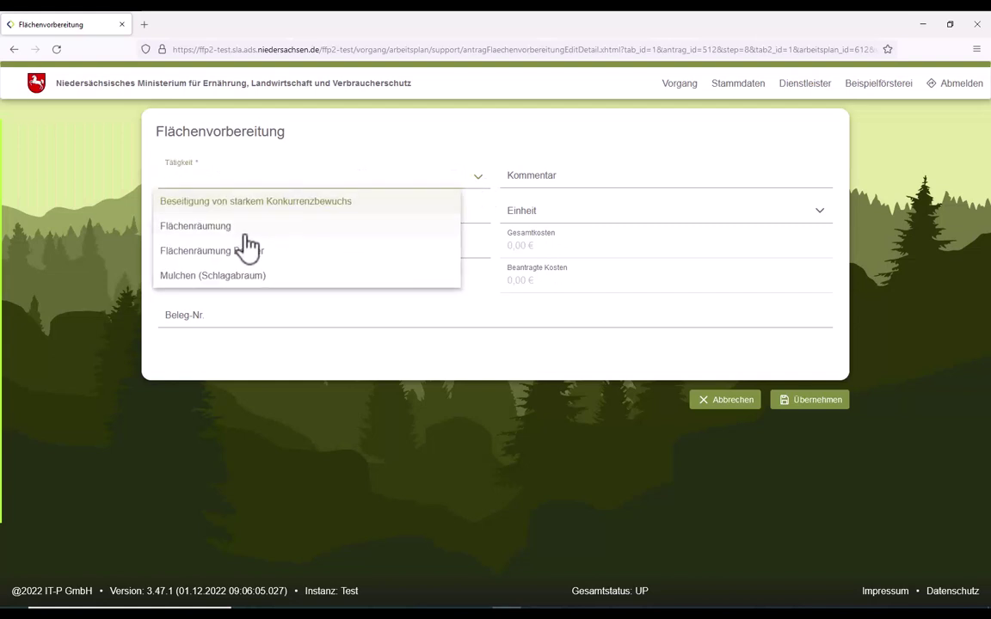
left_click(202, 203)
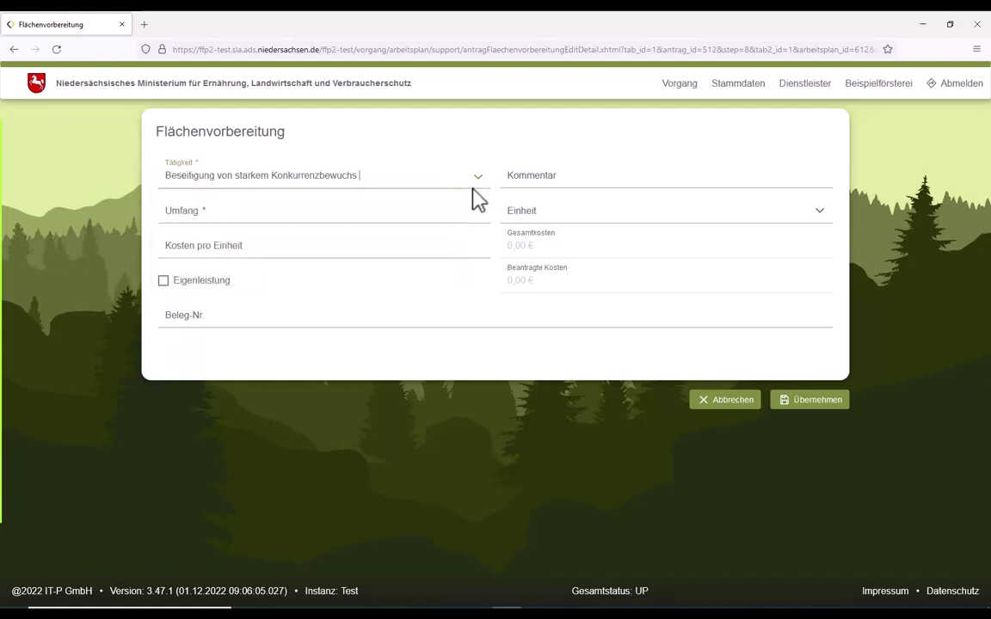
Set the Flächenvorbereitung entry's Umfang to 1,50 ha and its costs to 1.000 € per unit, and accept it
left_click(303, 214)
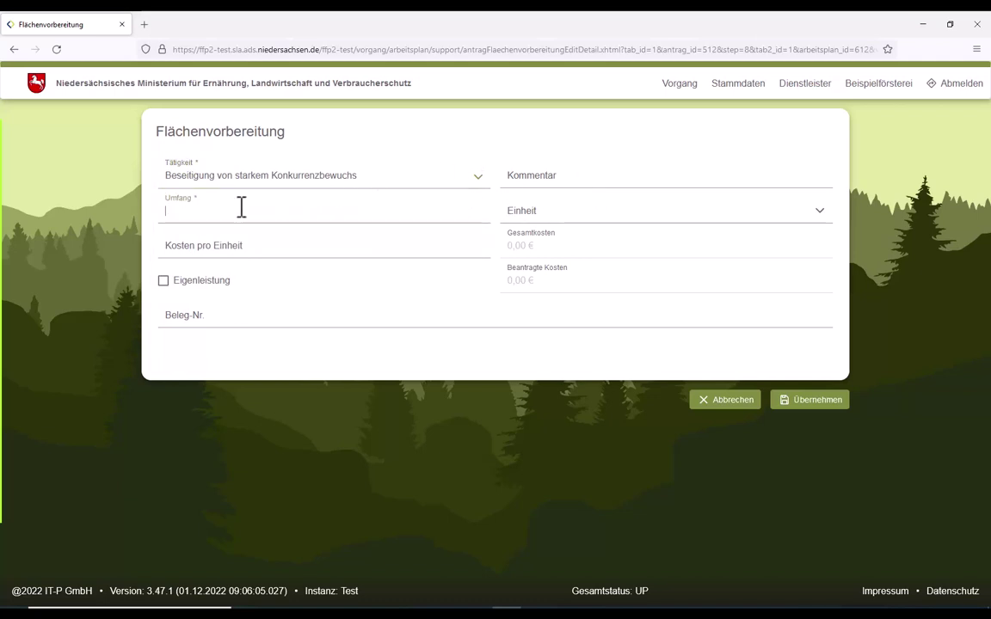
type("1,50")
left_click(551, 211)
left_click(531, 262)
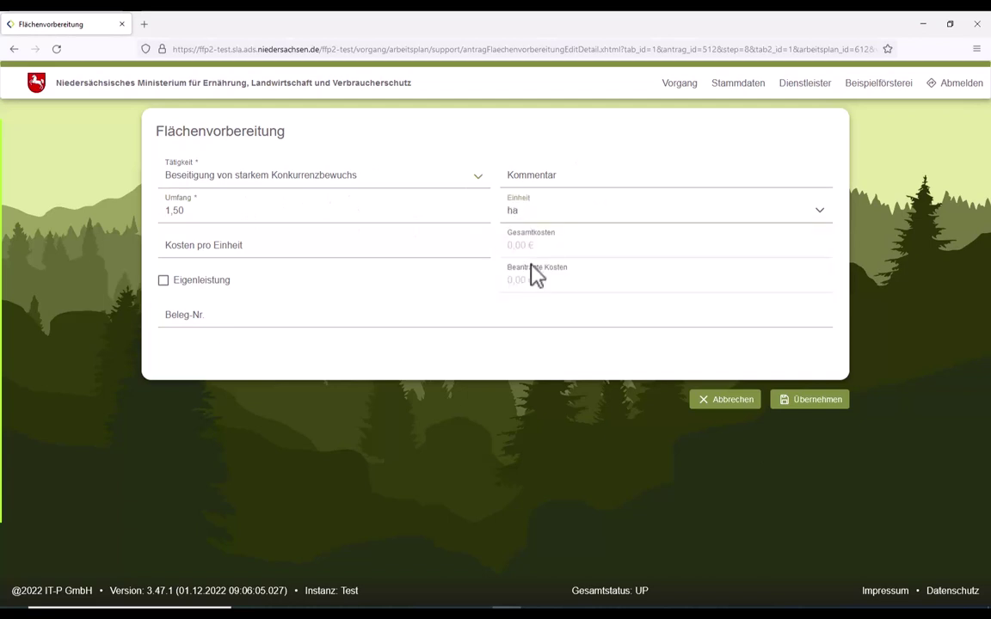
left_click(240, 241)
type("100")
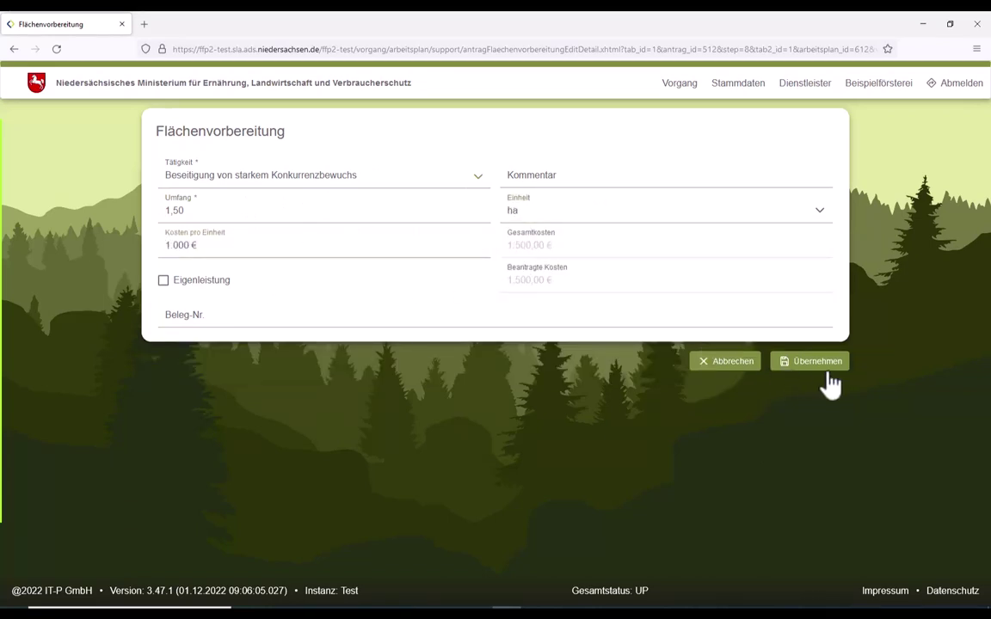
left_click(834, 371)
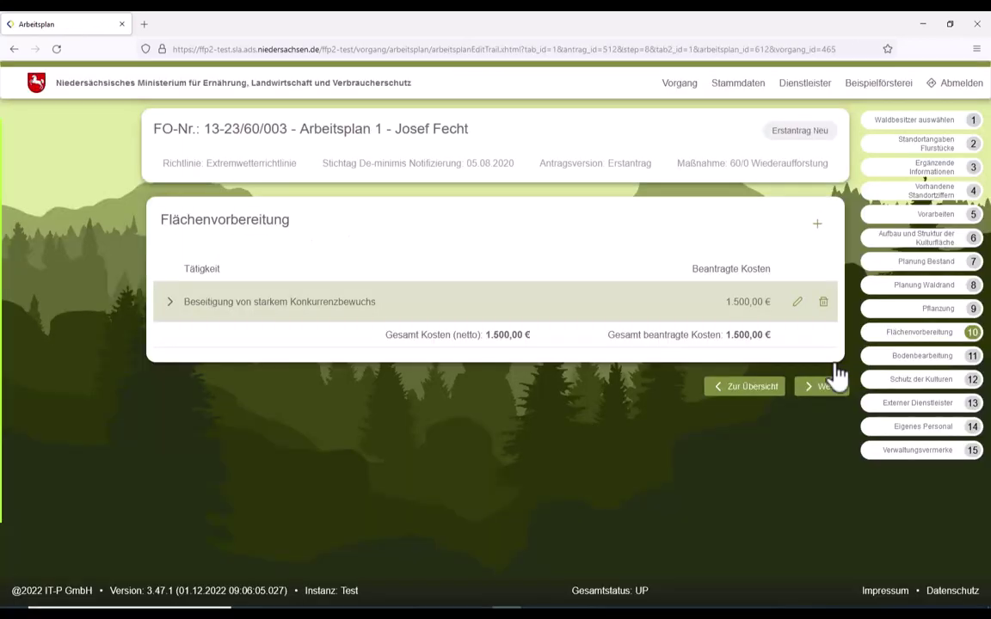
Leave Bodenbearbeitung empty and create a Schutz der Kulturen entry named Tonkinstab with the Kommentar "für Douglasie"
left_click(826, 386)
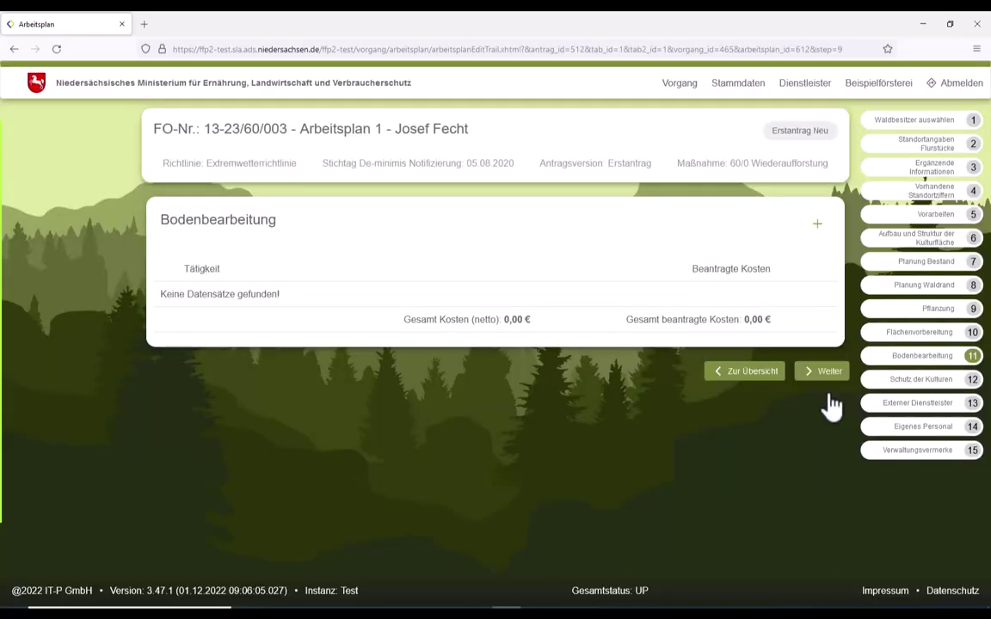
left_click(822, 374)
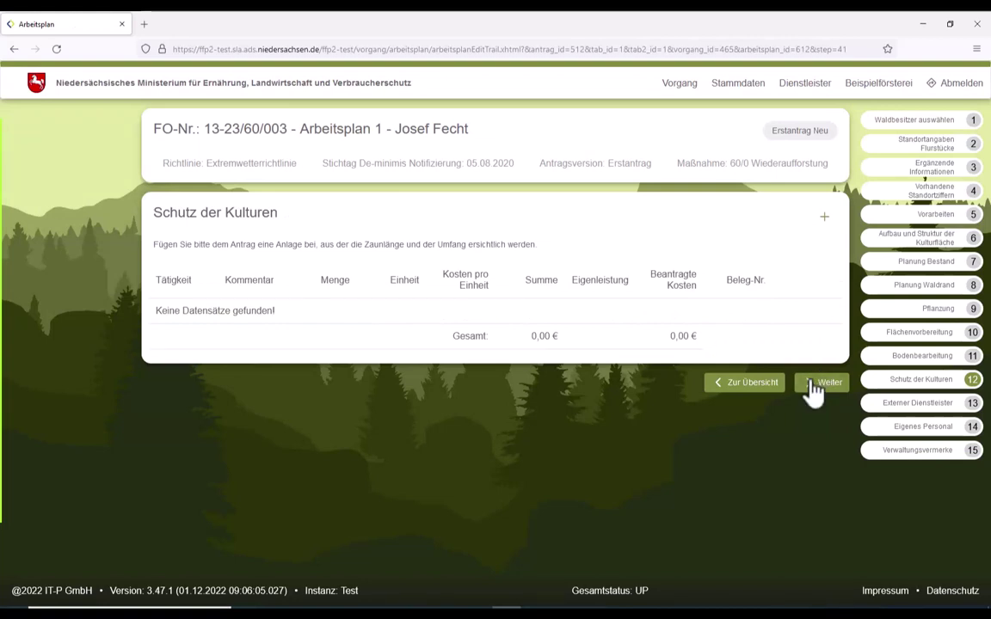
left_click(825, 223)
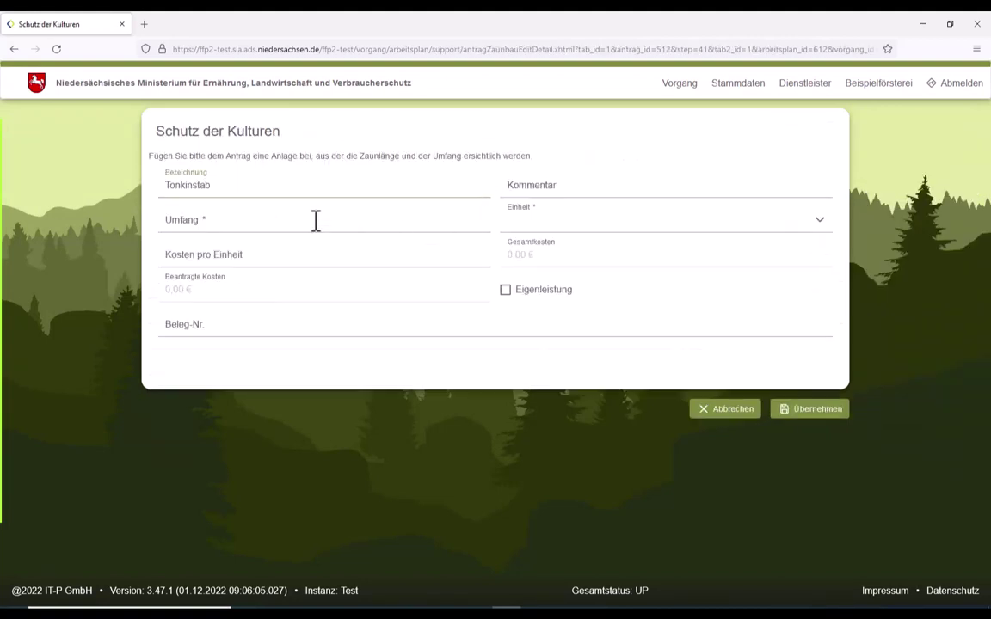
key("Tab")
type("f")
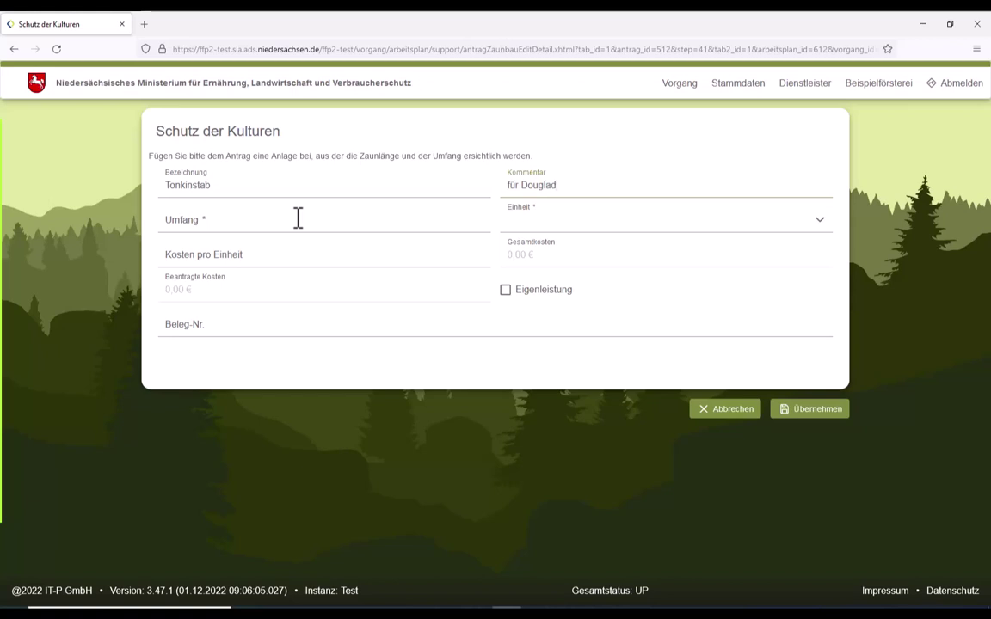
type("ür Douglasie")
Set the Tonkinstab entry's Umfang to 750 Stk. and its costs to 2 € per unit, and accept it
left_click(383, 225)
type("750")
left_click(602, 222)
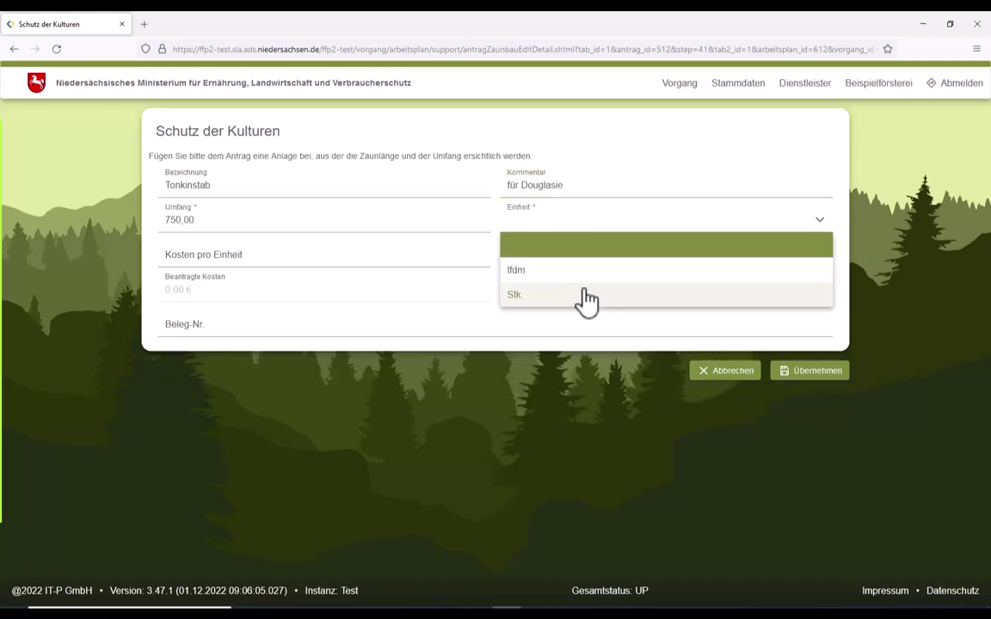
left_click(586, 295)
left_click(429, 250)
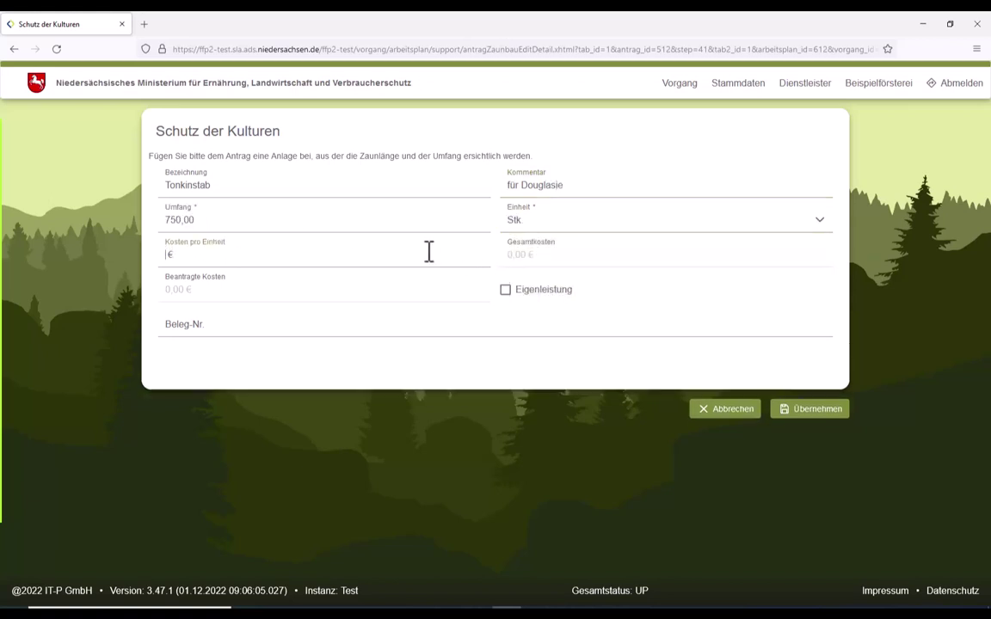
type("2")
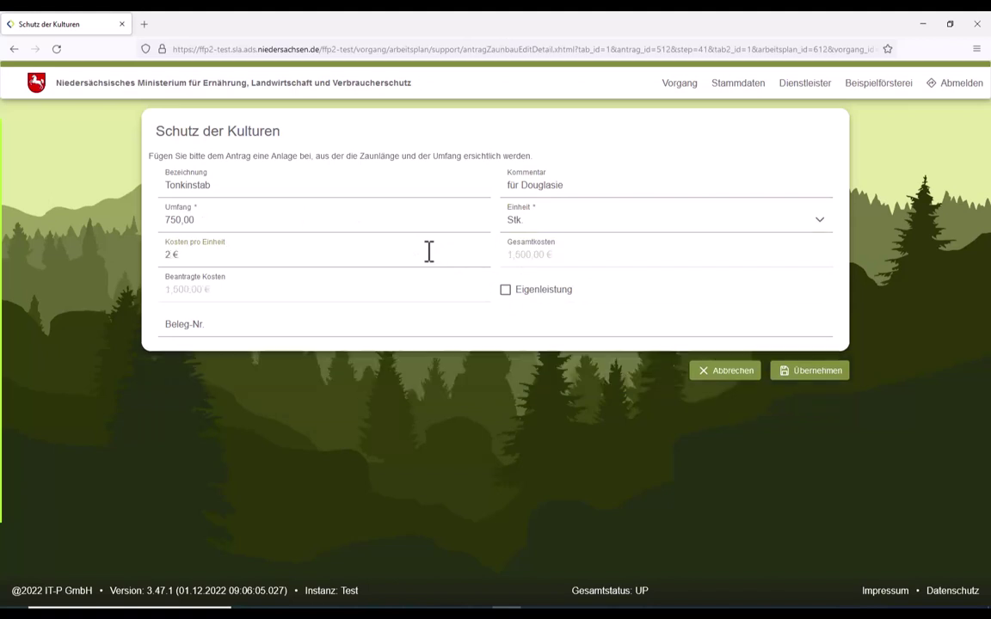
left_click(817, 373)
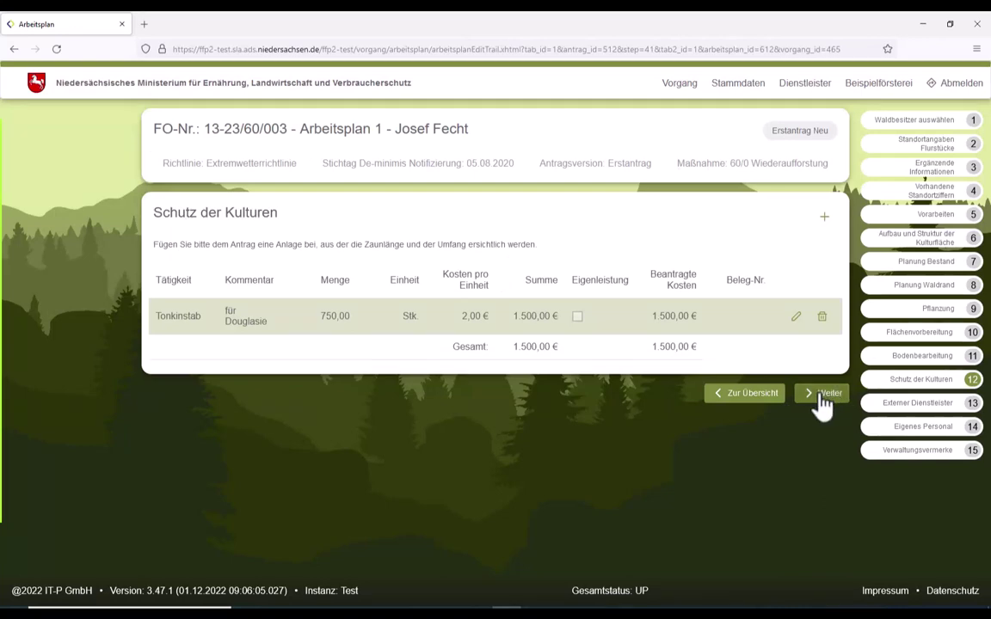
Leave the Externer Dienstleister and Eigenes Personal sections empty and continue to the Verwaltungsvermerke
left_click(823, 401)
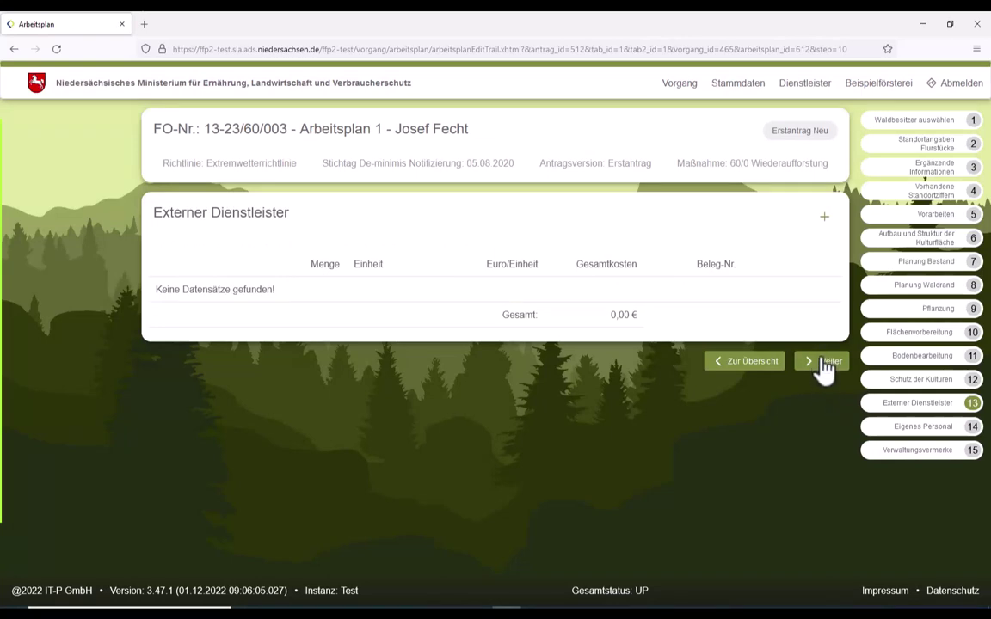
left_click(823, 365)
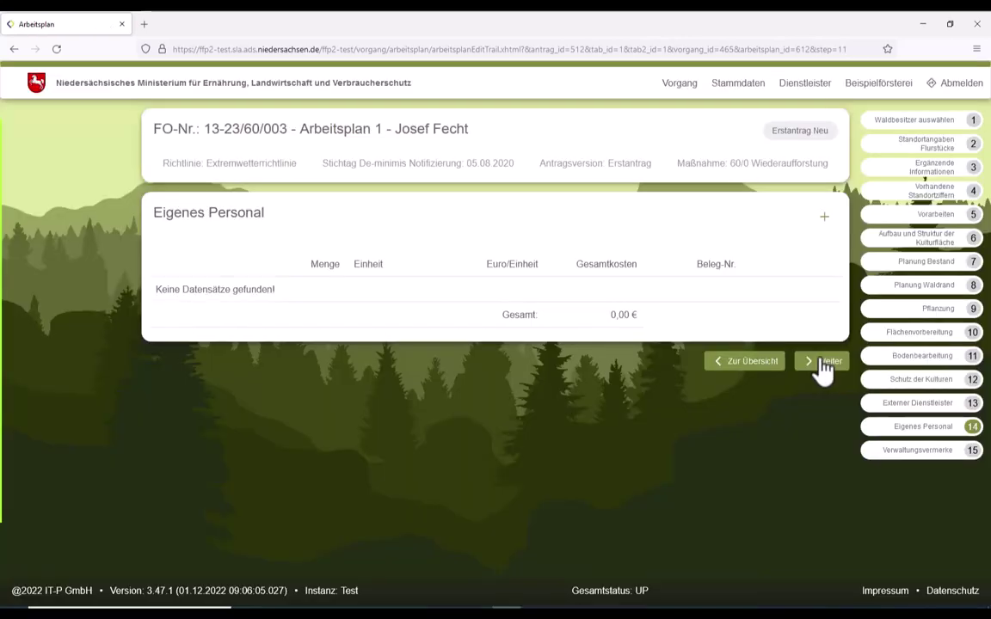
left_click(823, 365)
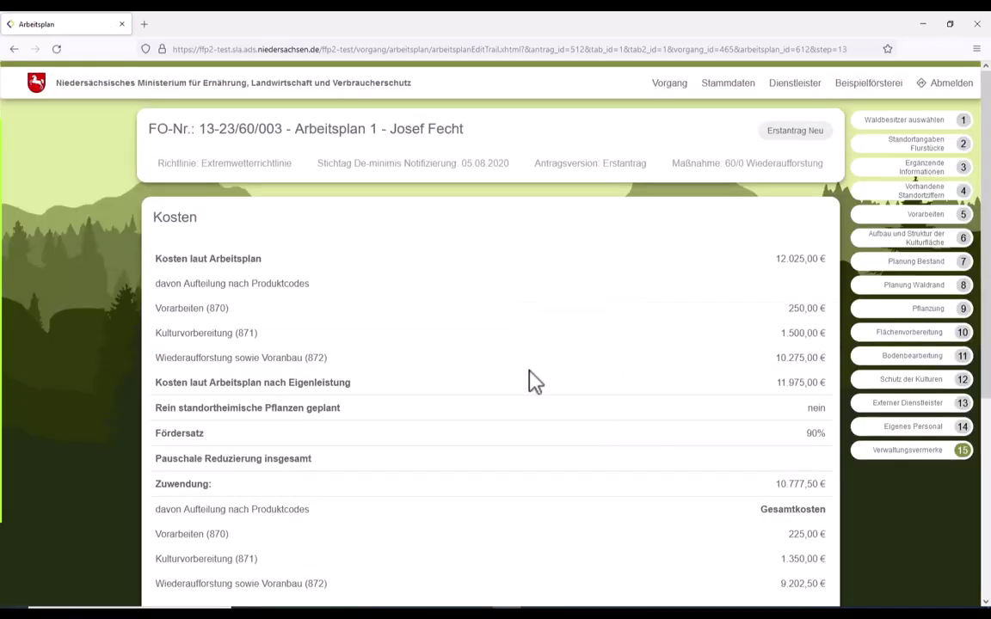
Review the cost breakdown and certify that all requested measures are connected with coping with Extremwetterereignisse
scroll(410, 332, "down", 1)
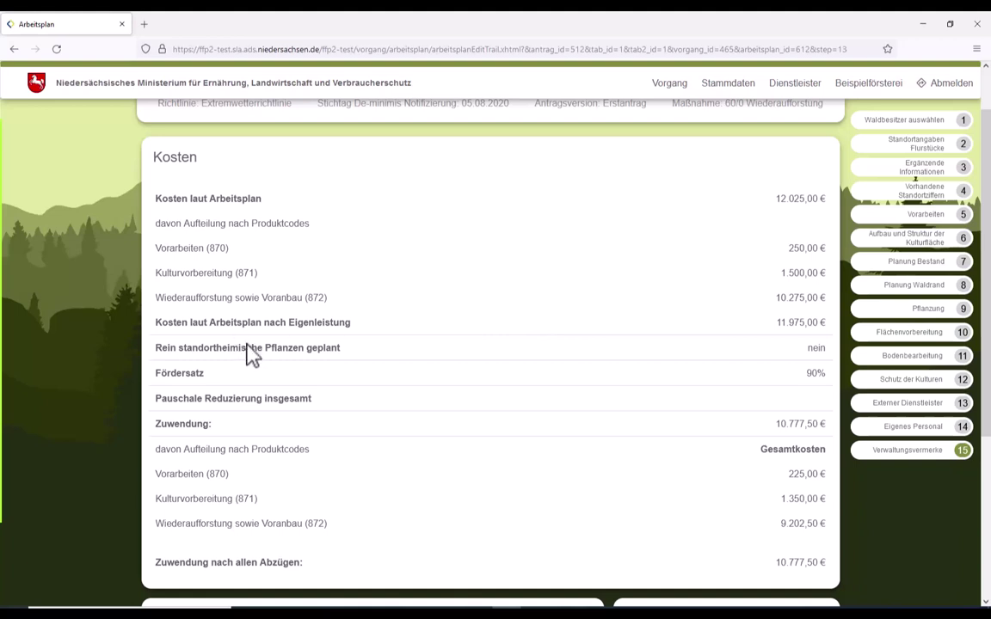
scroll(258, 348, "down", 1)
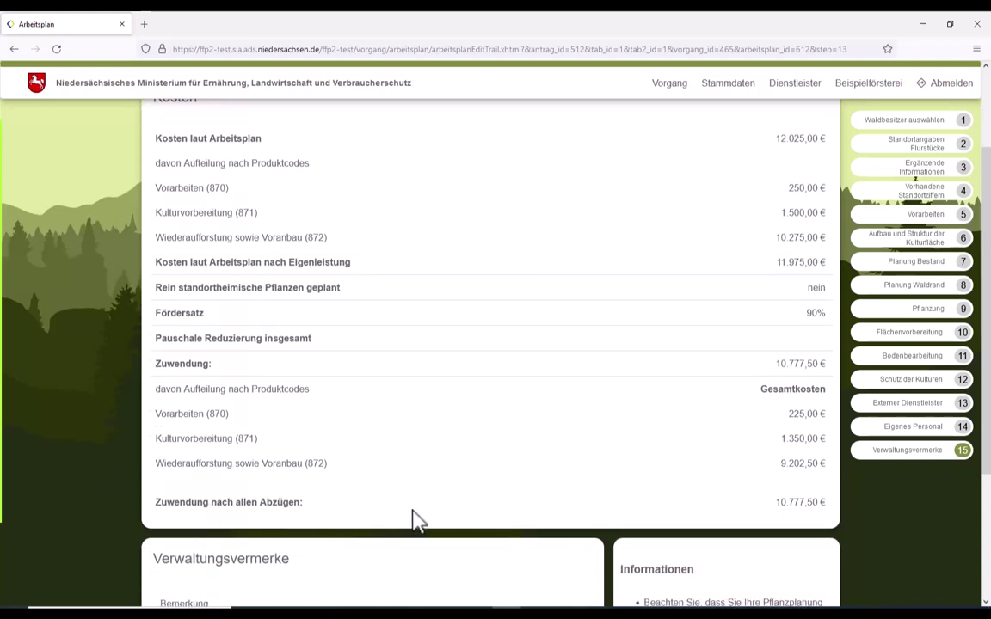
scroll(433, 526, "down", 1)
scroll(497, 520, "down", 1)
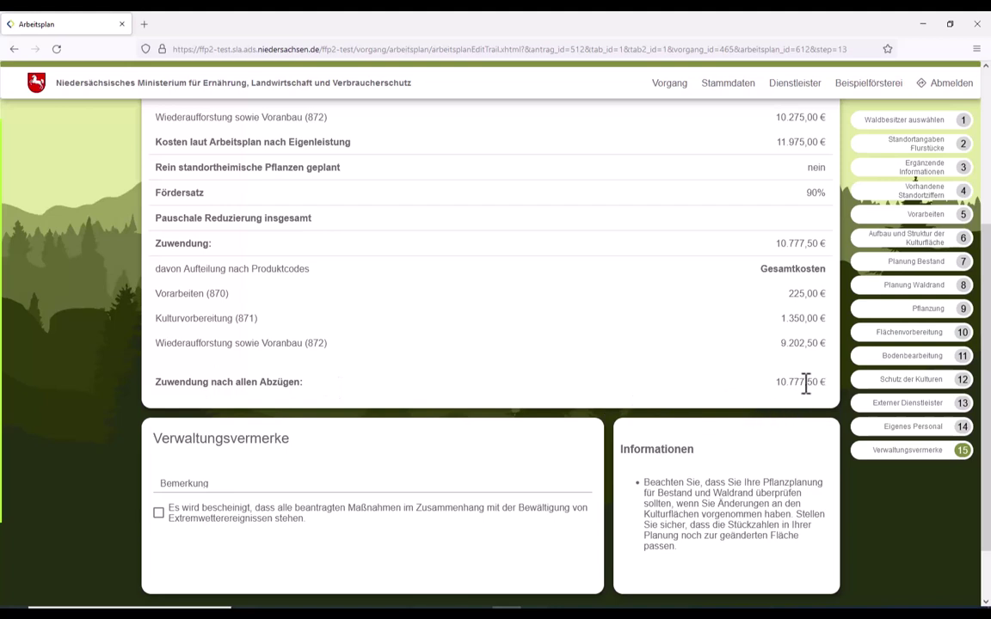
left_click(159, 513)
scroll(378, 513, "down", 1)
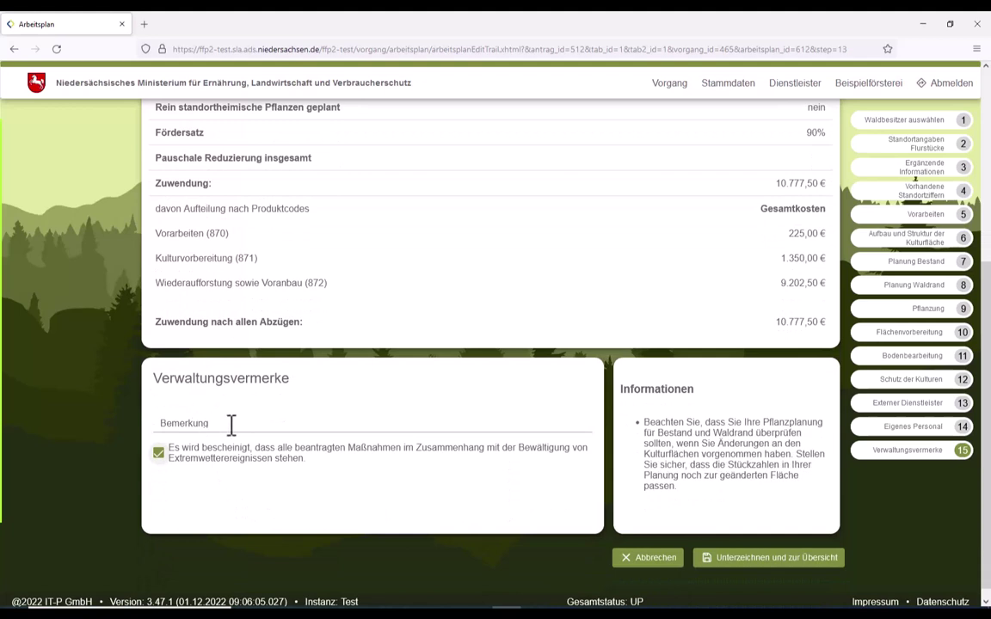